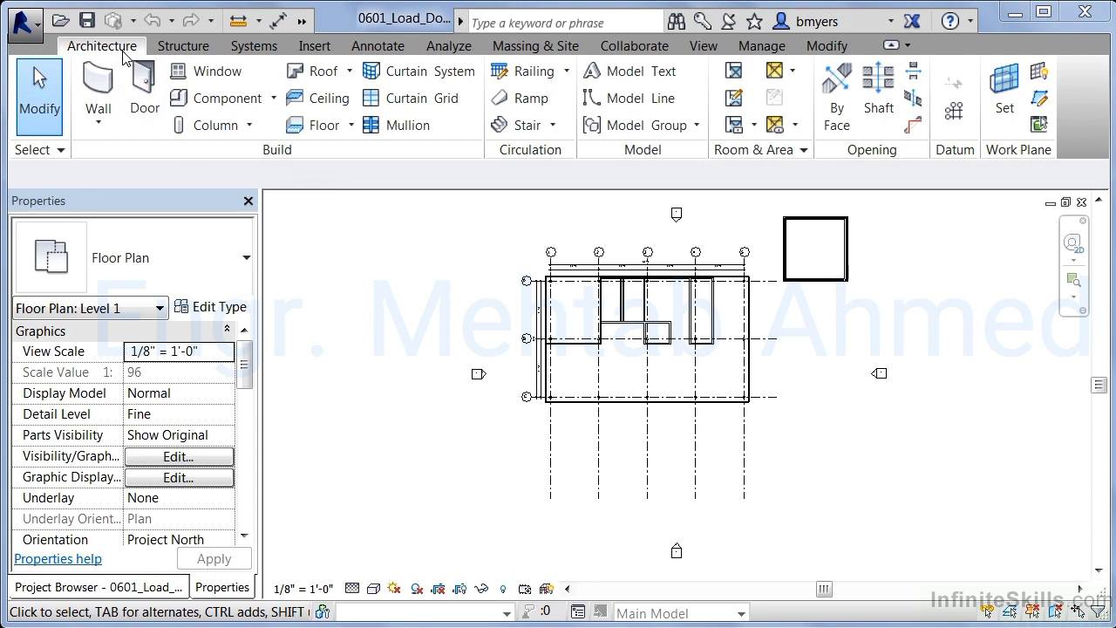
# Start placing a door and review the door types available in the project
pyautogui.click(144, 91)
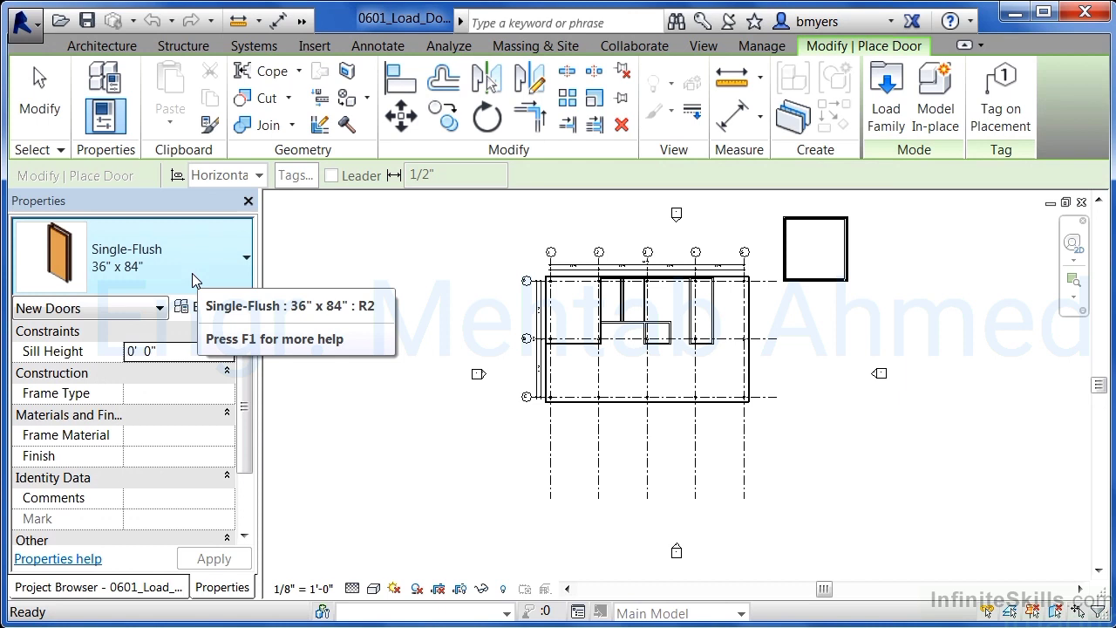
pyautogui.click(193, 275)
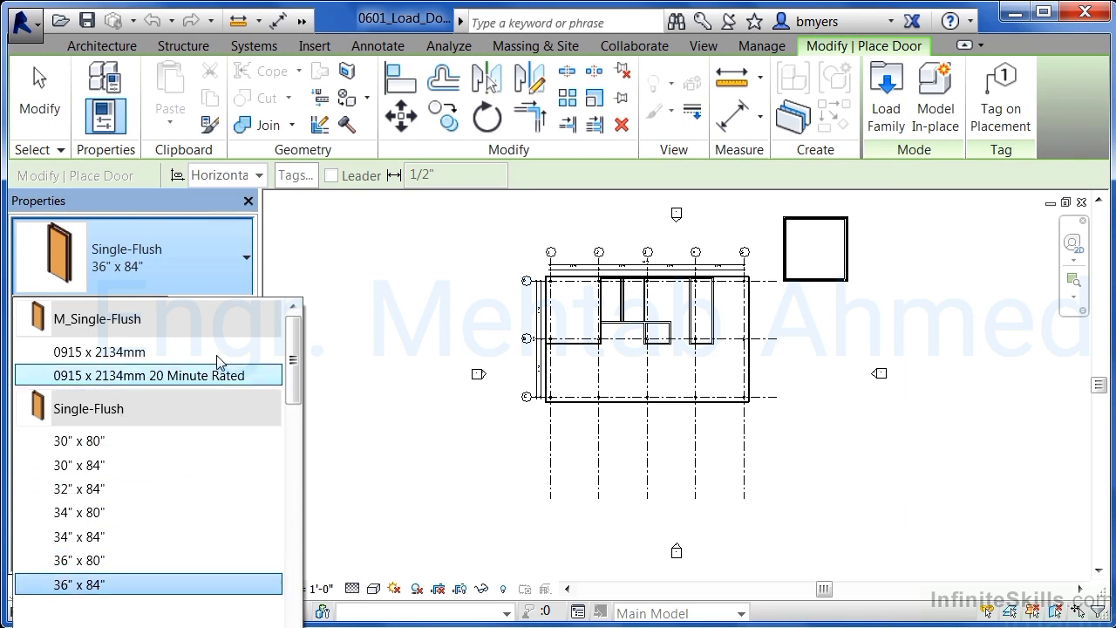
pyautogui.click(189, 202)
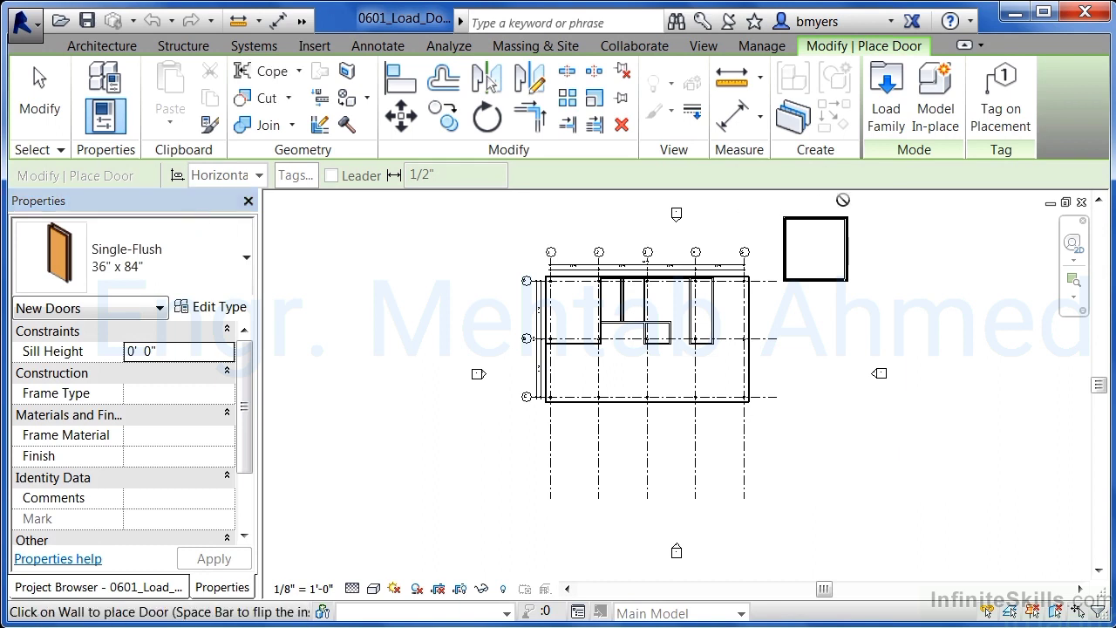
# Start loading a family and open the Doors folder of the US Imperial library with Bifold-2 Panel.rfa selected
pyautogui.click(887, 112)
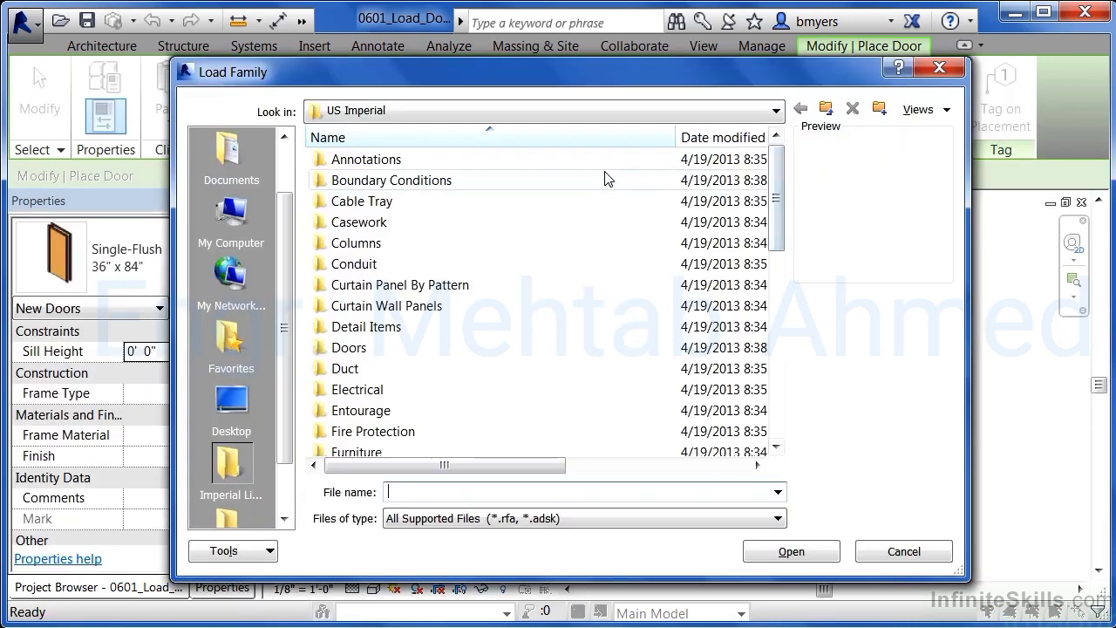
pyautogui.doubleClick(348, 347)
pyautogui.click(415, 162)
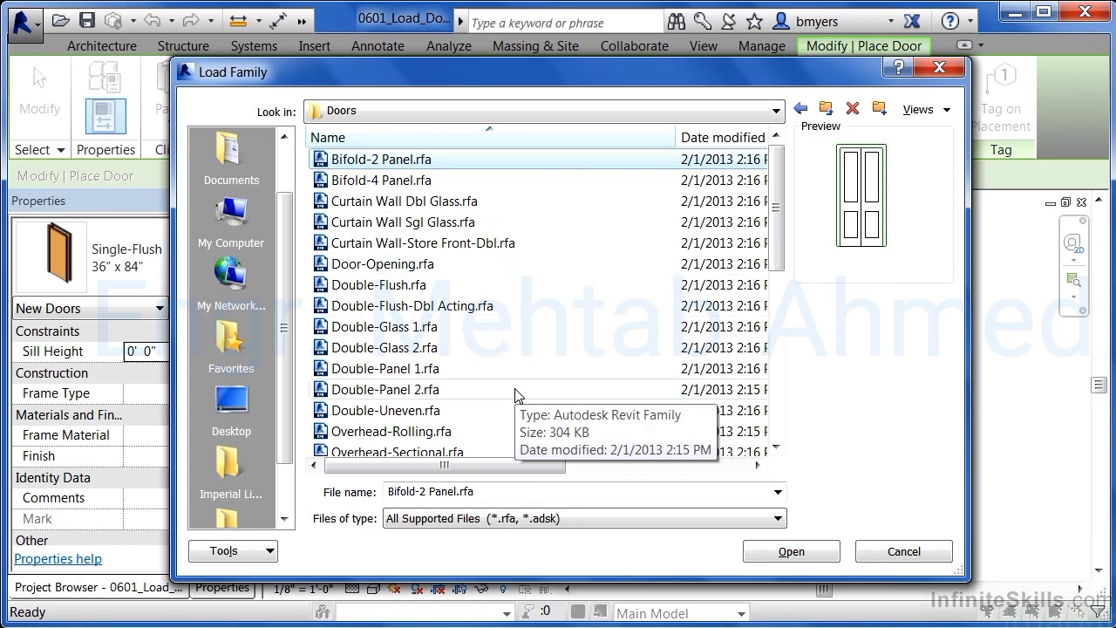
# Examine the previews of the door families in the Doors folder, from the bifold doors through the double and single doors
pyautogui.press('Down')
pyautogui.press('Down')
pyautogui.press('Down')
pyautogui.press('Down')
pyautogui.press('Down')
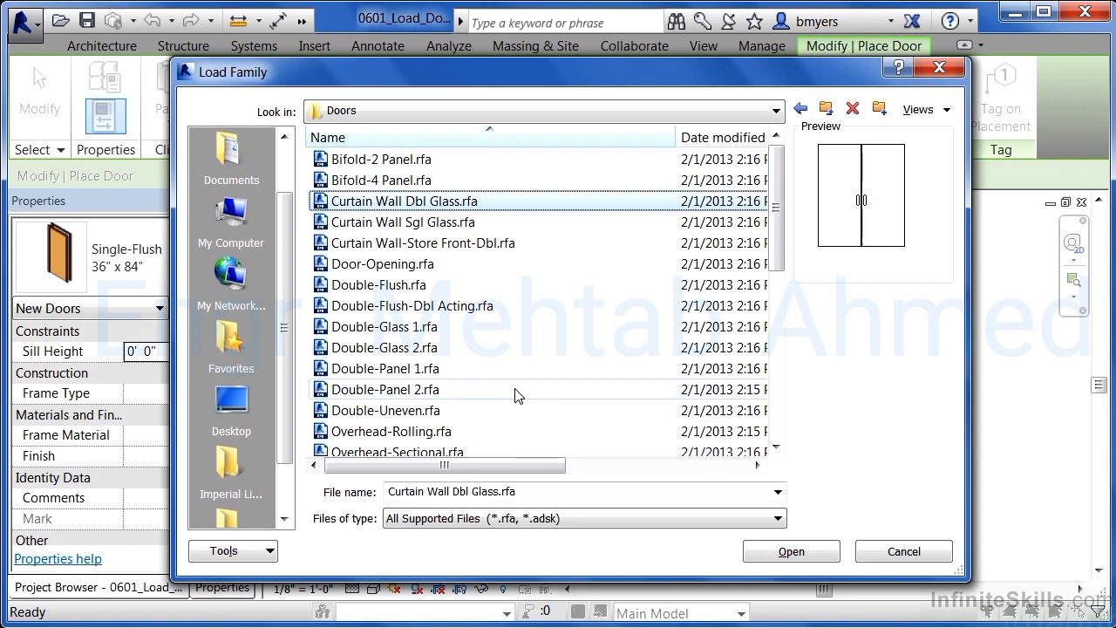
pyautogui.press('Down')
pyautogui.press('Down')
pyautogui.press('Down')
pyautogui.press('Down')
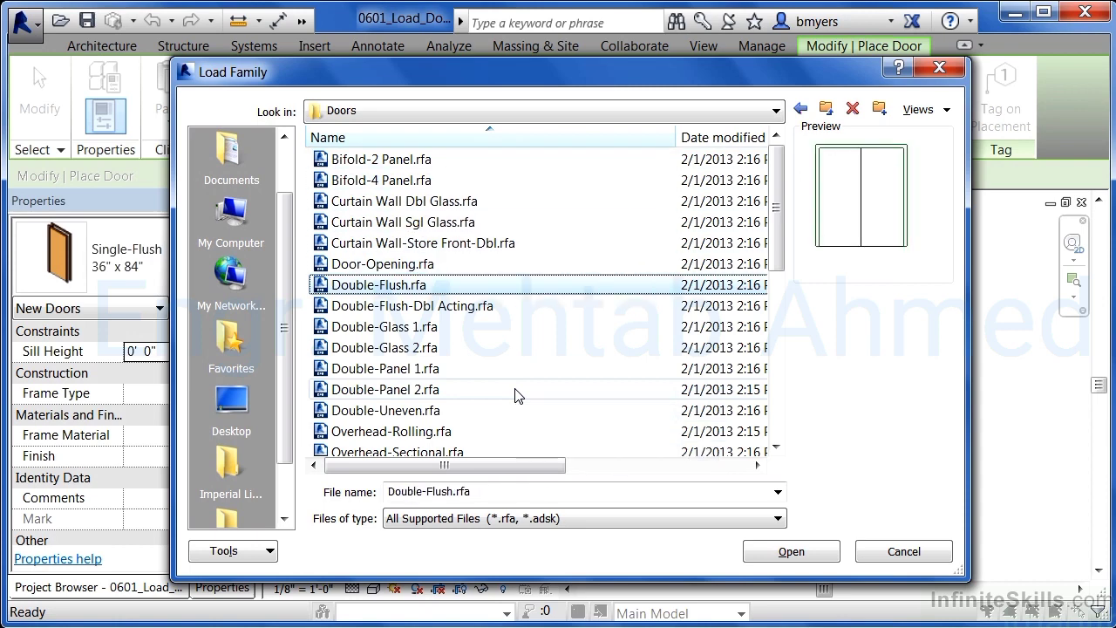
pyautogui.press('Down')
pyautogui.press('Down')
pyautogui.press('Down')
pyautogui.press('Down')
pyautogui.press('Down')
pyautogui.press('Down')
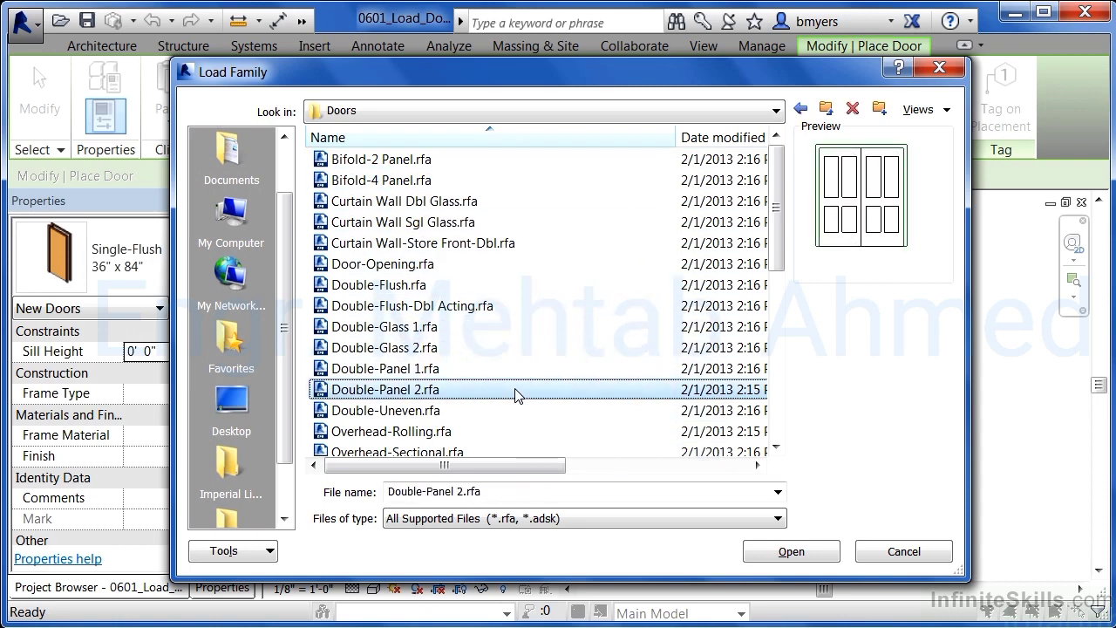
pyautogui.press('Down')
pyautogui.press('Down')
pyautogui.press('Down')
pyautogui.press('Down')
pyautogui.press('Down')
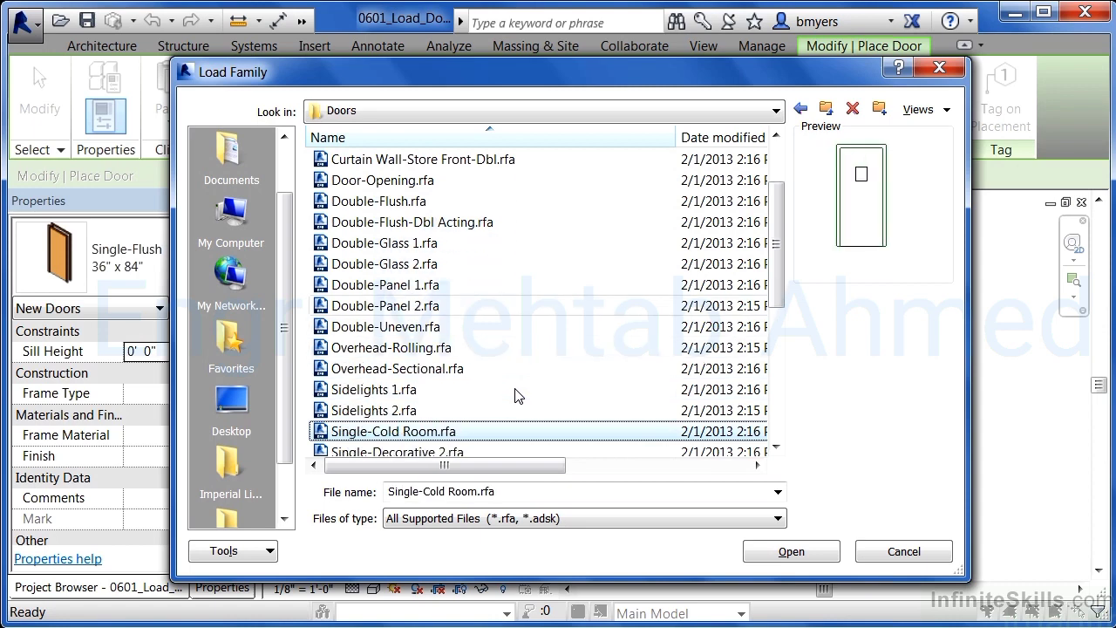
pyautogui.press('Up')
pyautogui.press('Up')
pyautogui.press('Up')
pyautogui.press('Up')
pyautogui.press('Up')
pyautogui.press('Up')
pyautogui.press('Up')
pyautogui.press('Up')
pyautogui.press('Up')
pyautogui.press('Up')
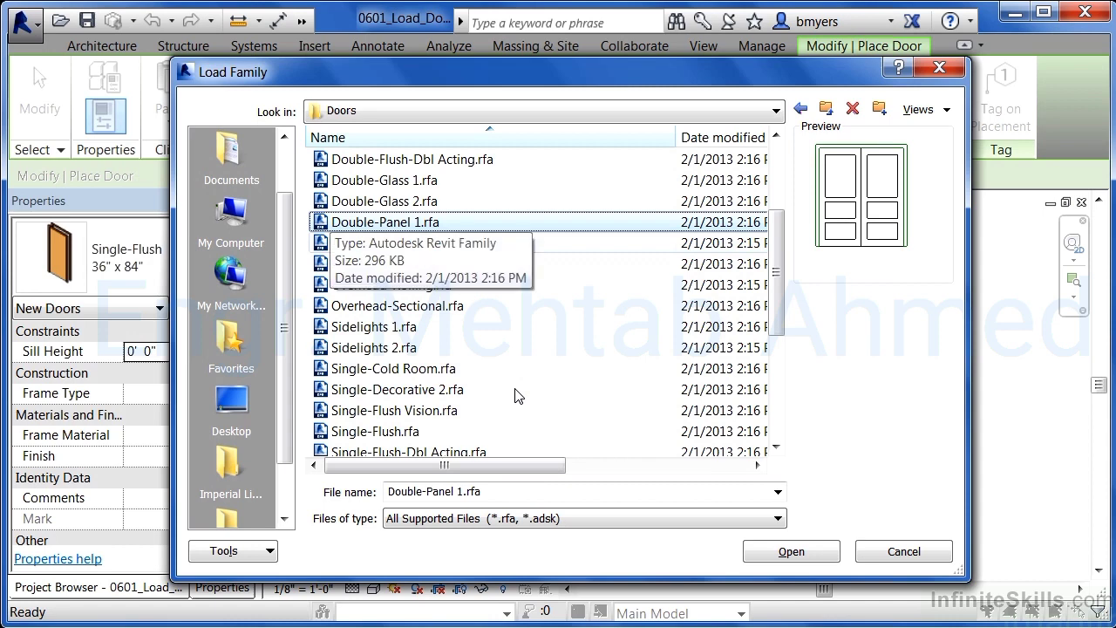
pyautogui.press('Up')
pyautogui.press('Up')
pyautogui.press('Up')
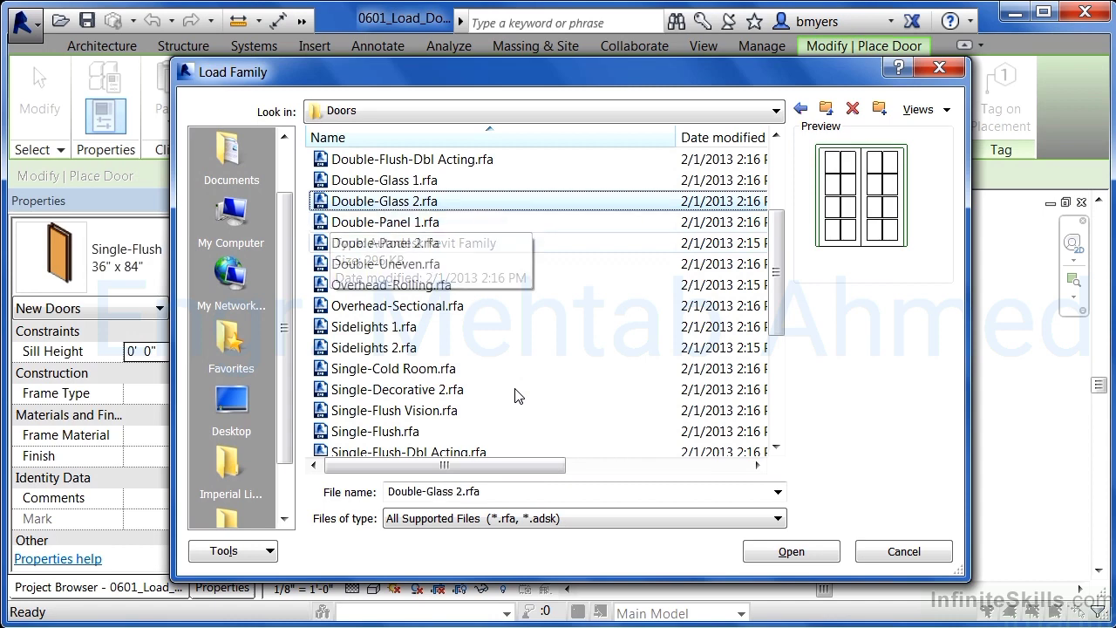
pyautogui.press('Up')
pyautogui.press('Up')
pyautogui.press('Up')
pyautogui.press('Up')
pyautogui.press('Up')
pyautogui.press('Up')
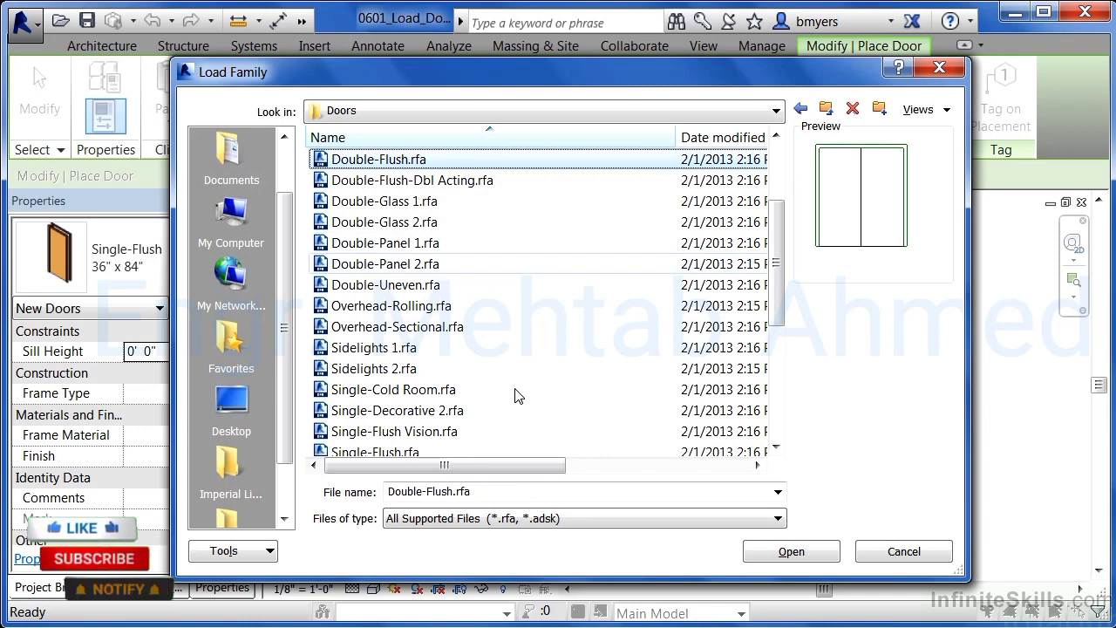
pyautogui.press('Up')
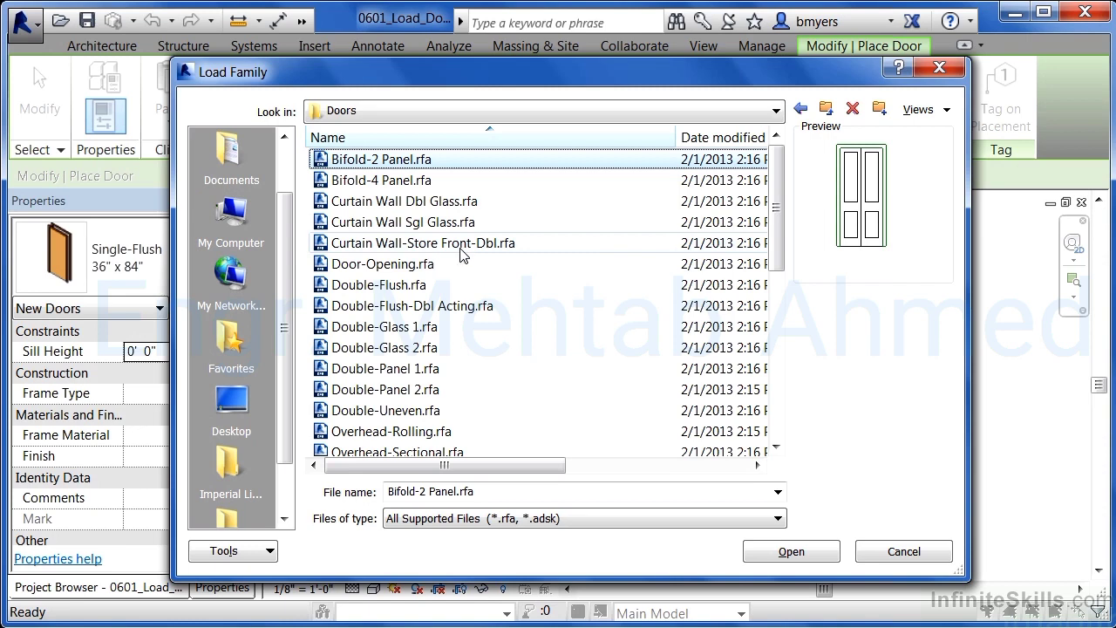
# Load the Curtain Wall-Store Front-Dbl door family and check the list of door types
pyautogui.click(380, 247)
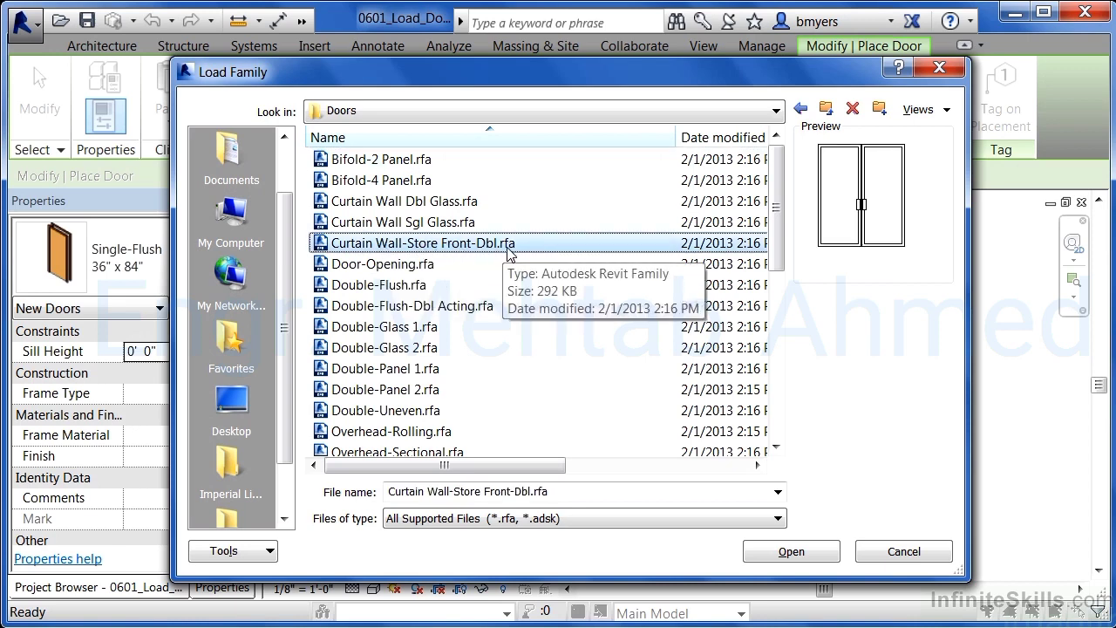
pyautogui.click(789, 551)
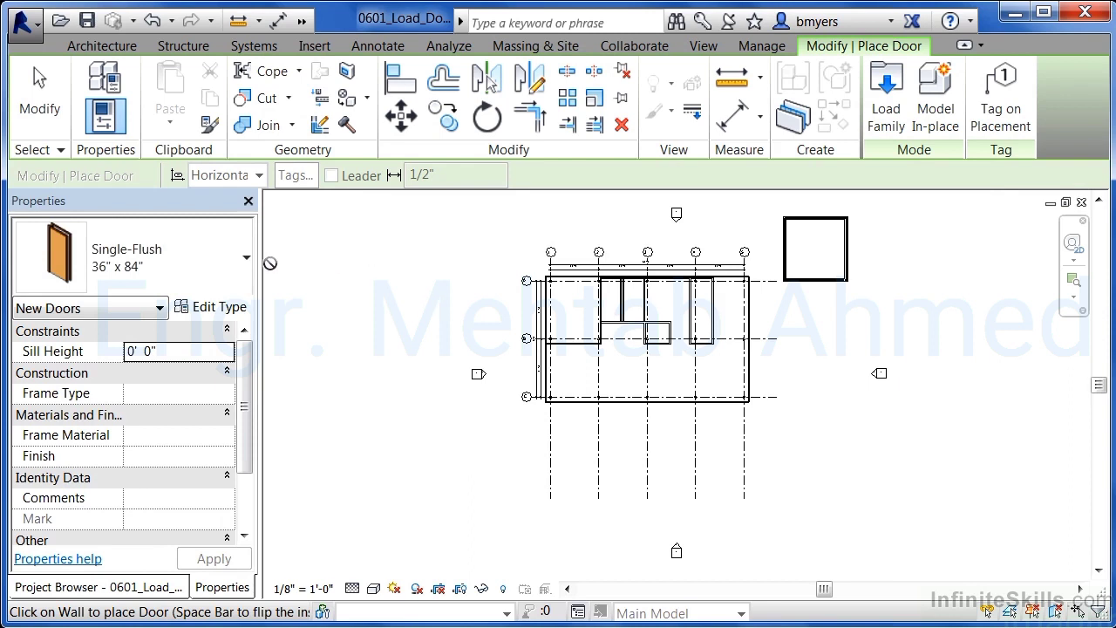
pyautogui.click(237, 268)
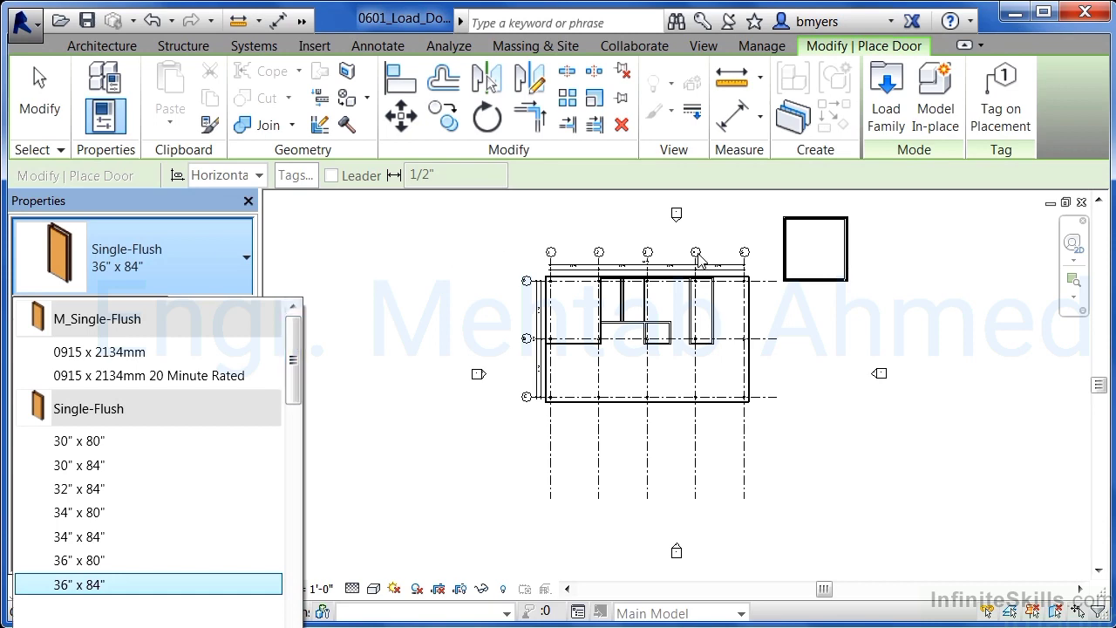
# Load the Overhead-Sectional door family from the Doors folder of the US Imperial library
pyautogui.click(893, 118)
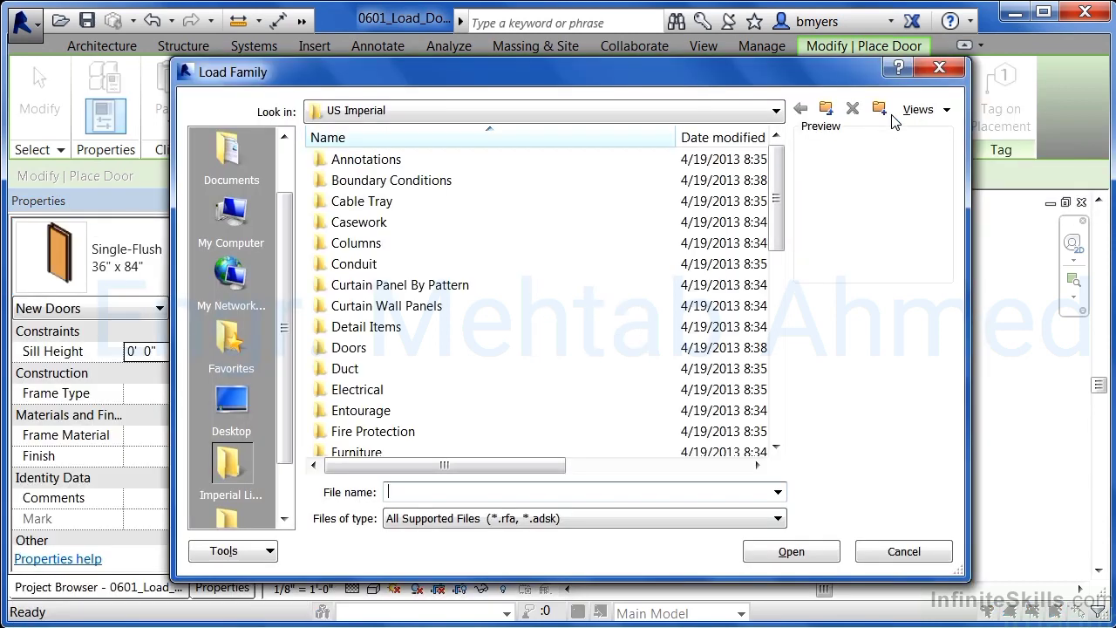
pyautogui.doubleClick(357, 348)
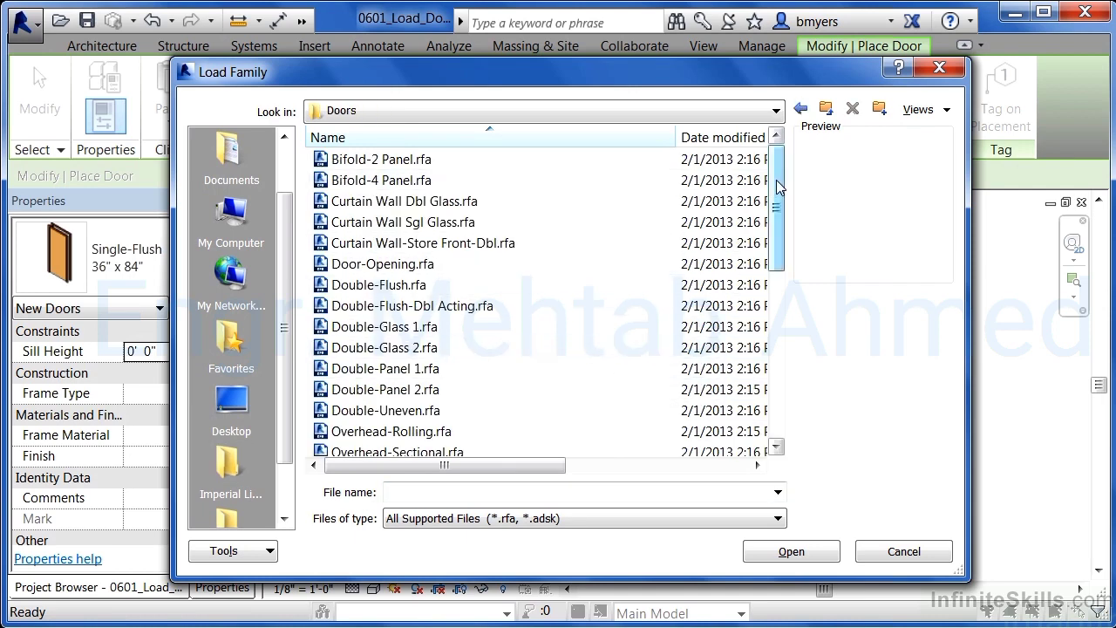
pyautogui.moveTo(775, 179); pyautogui.dragTo(776, 285)
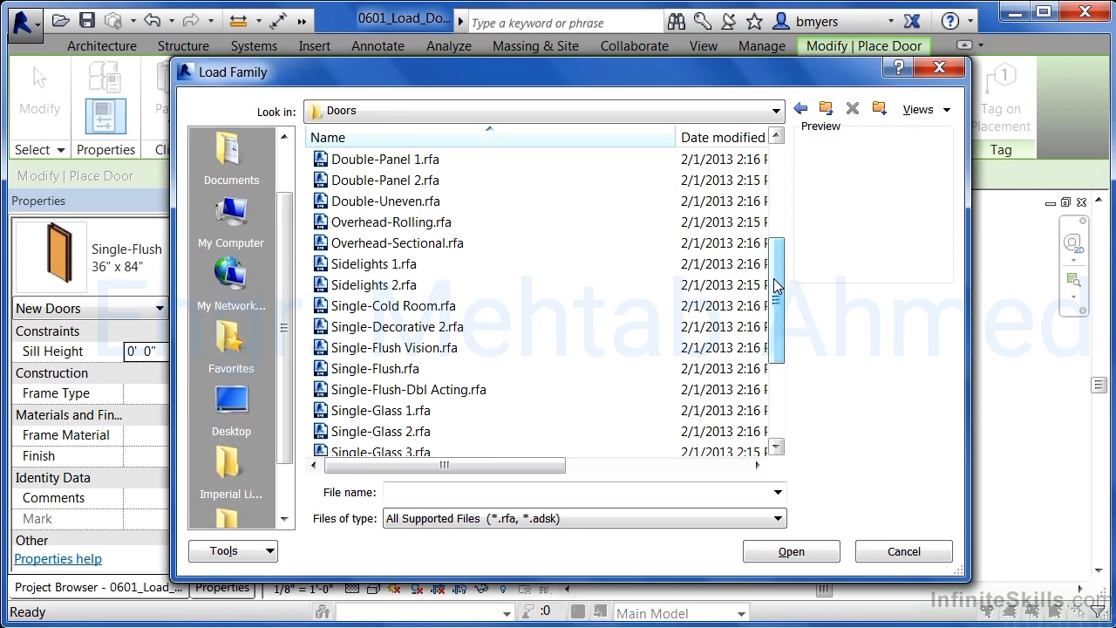
pyautogui.click(424, 248)
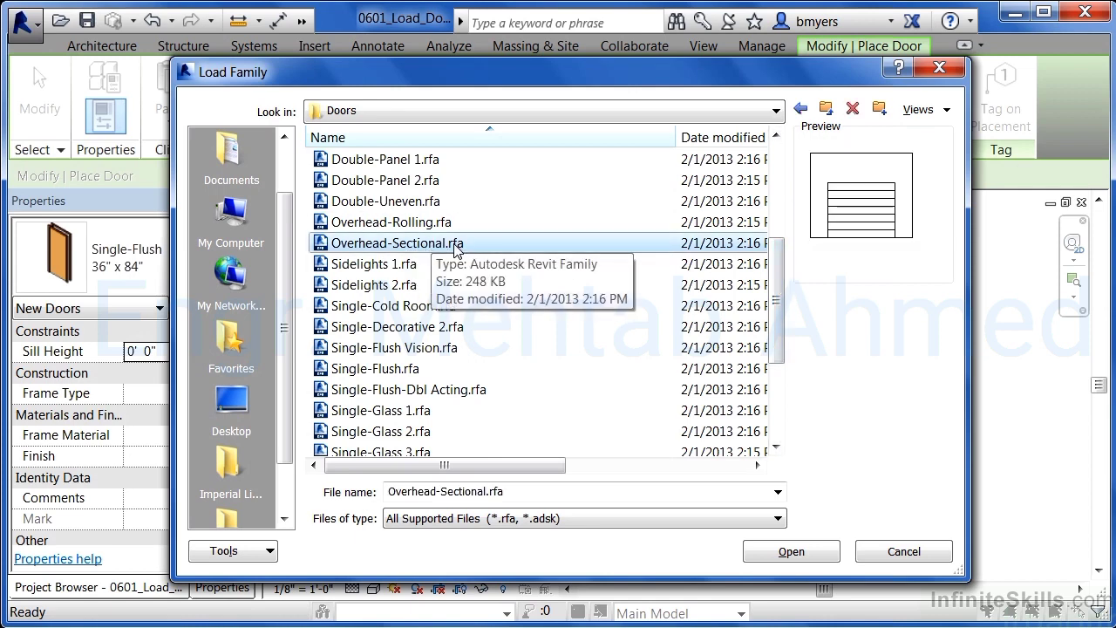
pyautogui.click(791, 551)
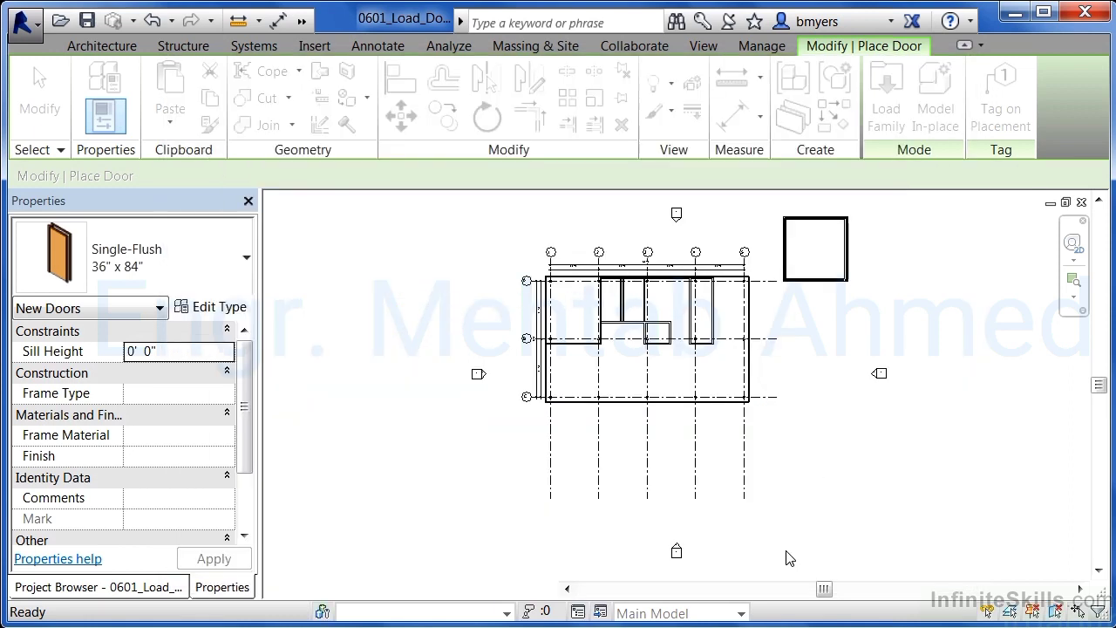
# Review the door type list for the Overhead-Sectional family and exit door placement
pyautogui.click(149, 264)
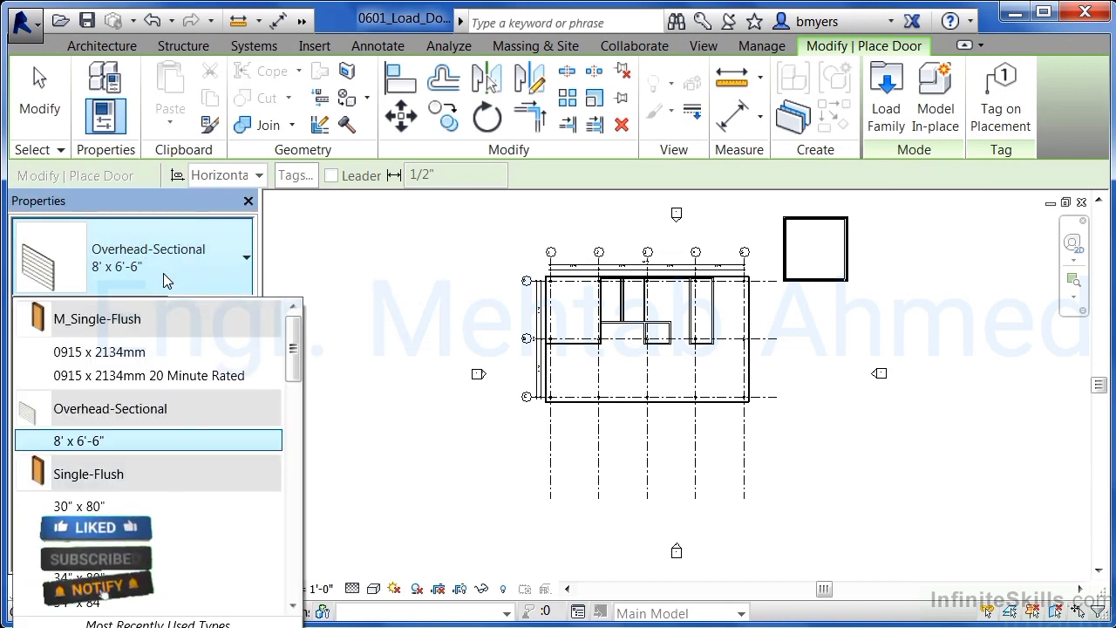
pyautogui.moveTo(297, 328)
pyautogui.mouseDown()
pyautogui.moveTo(297, 347)
pyautogui.moveTo(296, 323)
pyautogui.mouseUp()
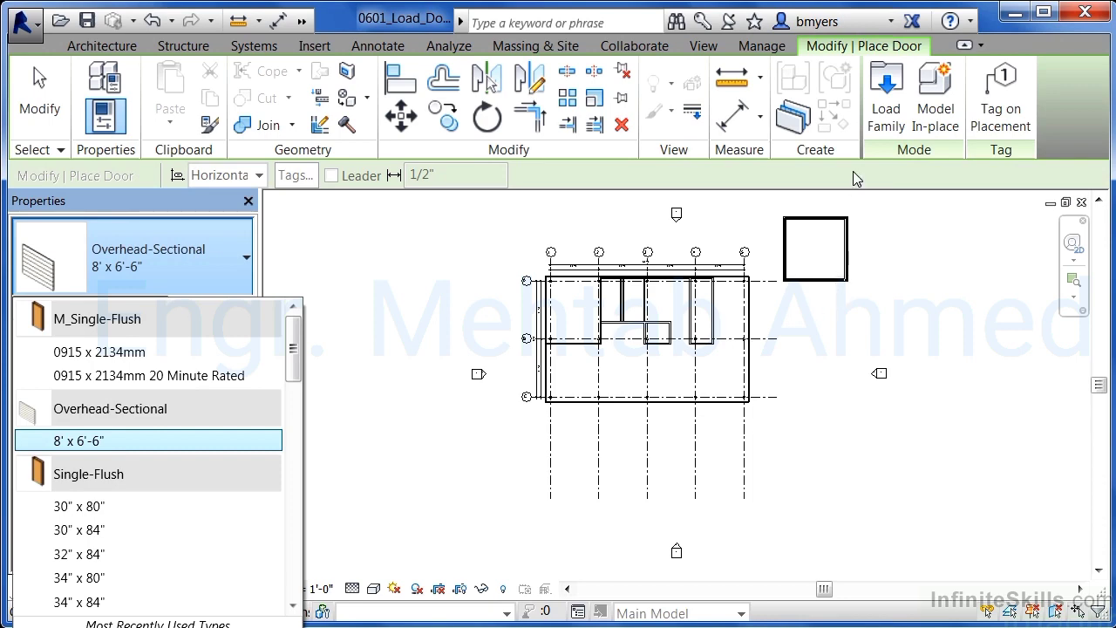
pyautogui.press('Escape')
pyautogui.press('Escape')
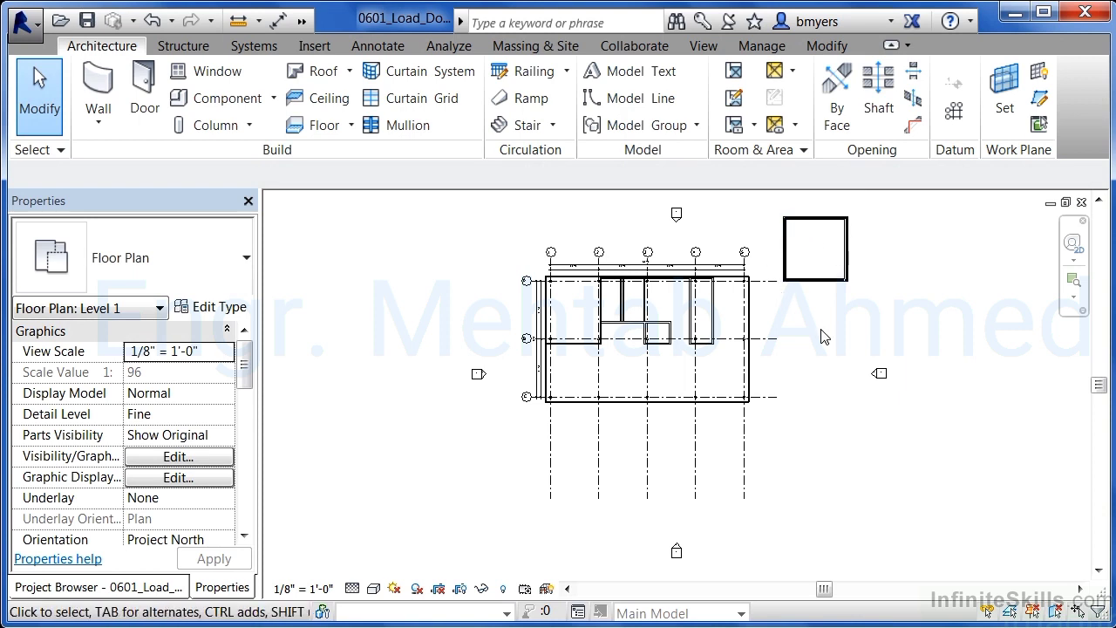
# Start placing a window and review the sizes available for the Fixed window family
pyautogui.scroll(2, 822, 315)
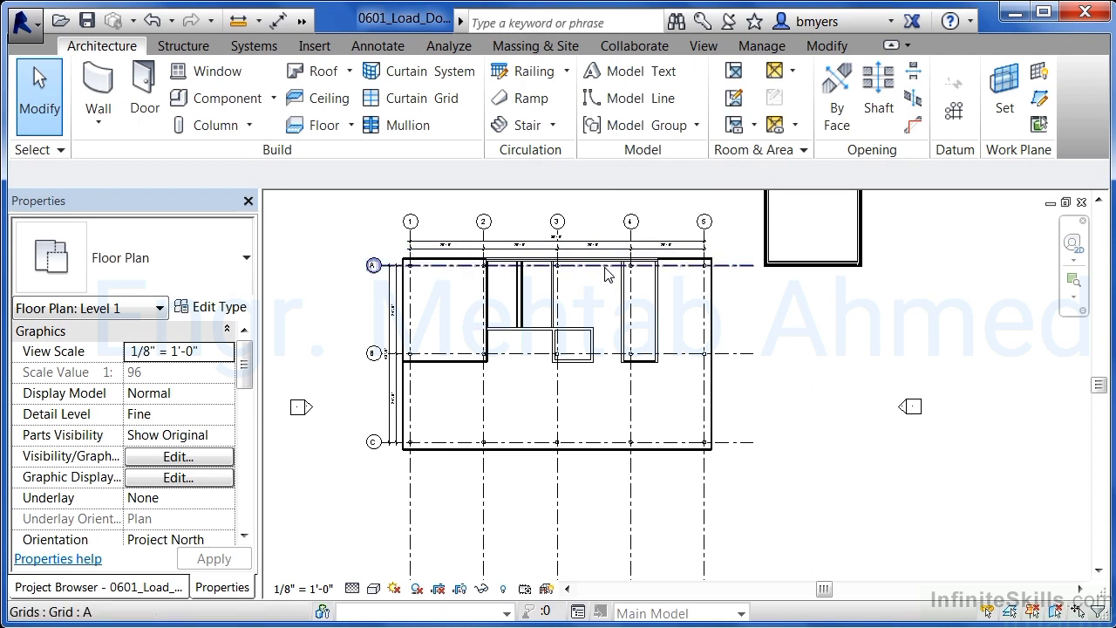
pyautogui.scroll(-1, 807, 388)
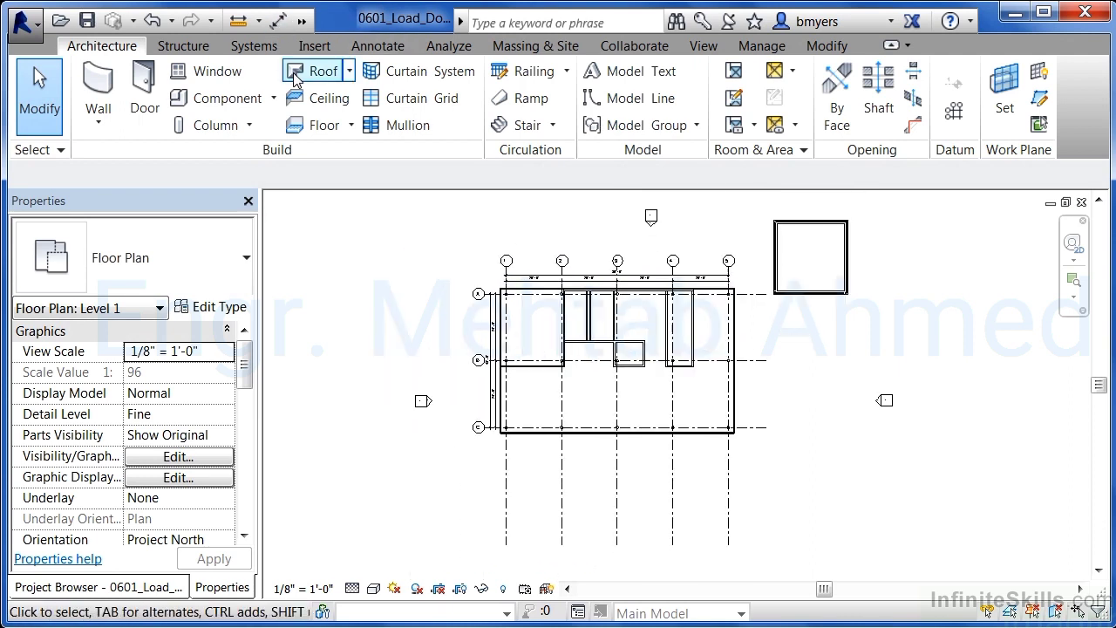
pyautogui.click(218, 74)
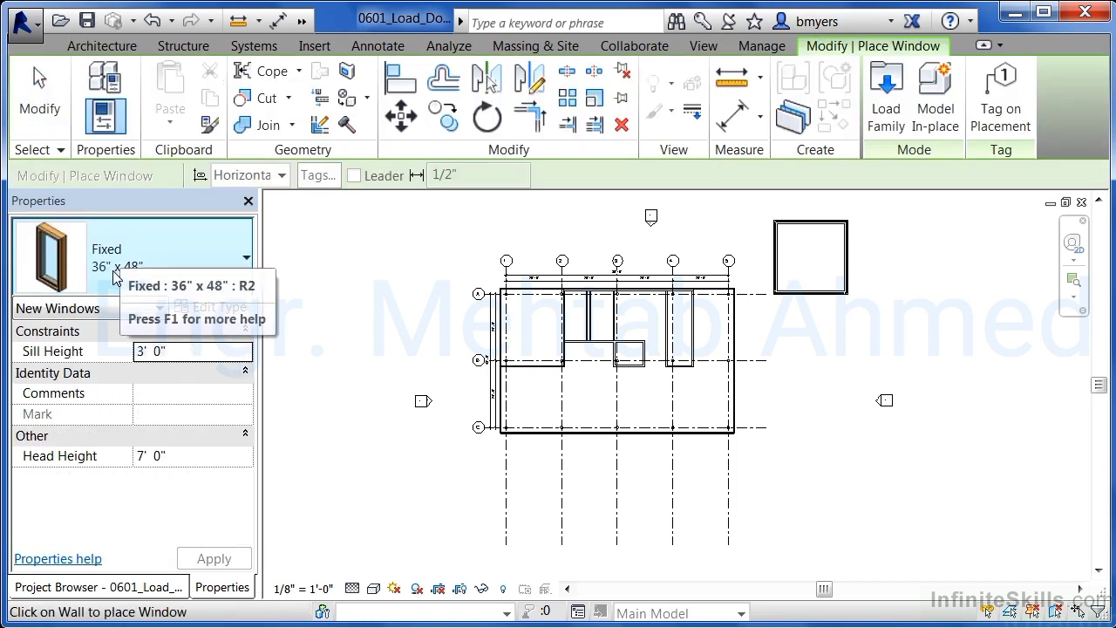
pyautogui.click(194, 254)
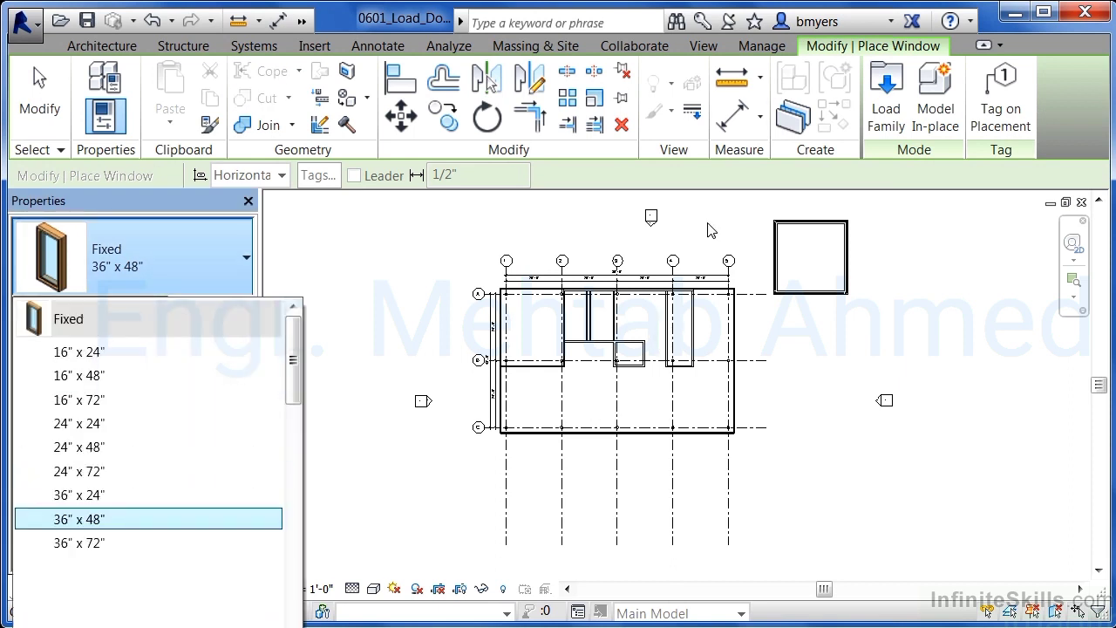
pyautogui.click(680, 186)
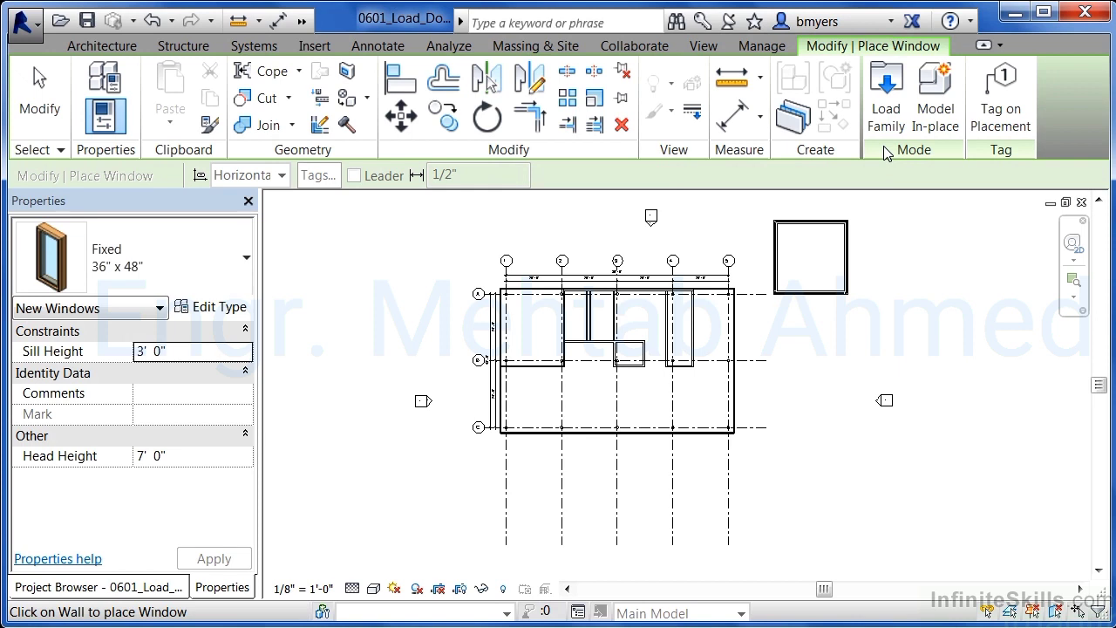
# Start loading another family and browse the Windows folder of the US Imperial library
pyautogui.click(313, 46)
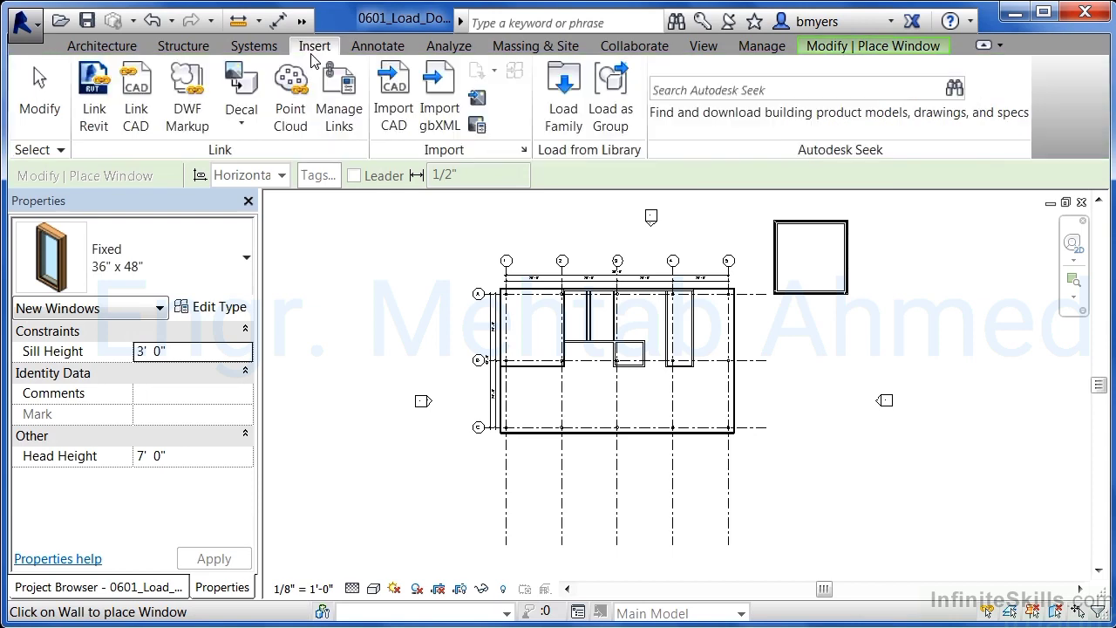
pyautogui.click(573, 116)
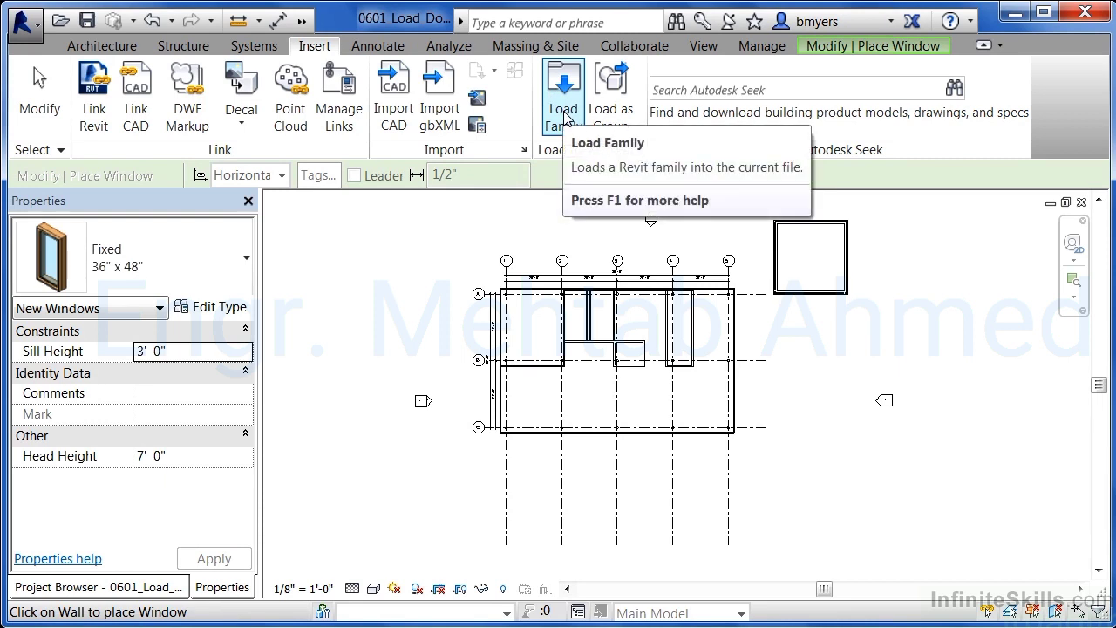
pyautogui.click(573, 121)
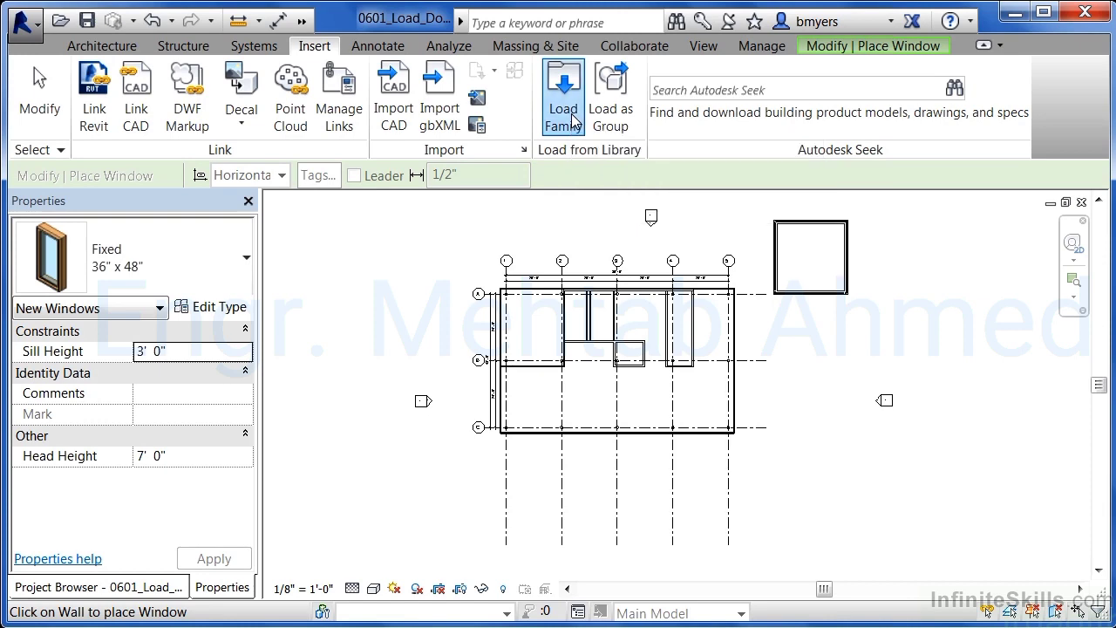
pyautogui.moveTo(776, 213); pyautogui.dragTo(776, 401)
pyautogui.click(381, 432)
pyautogui.doubleClick(381, 431)
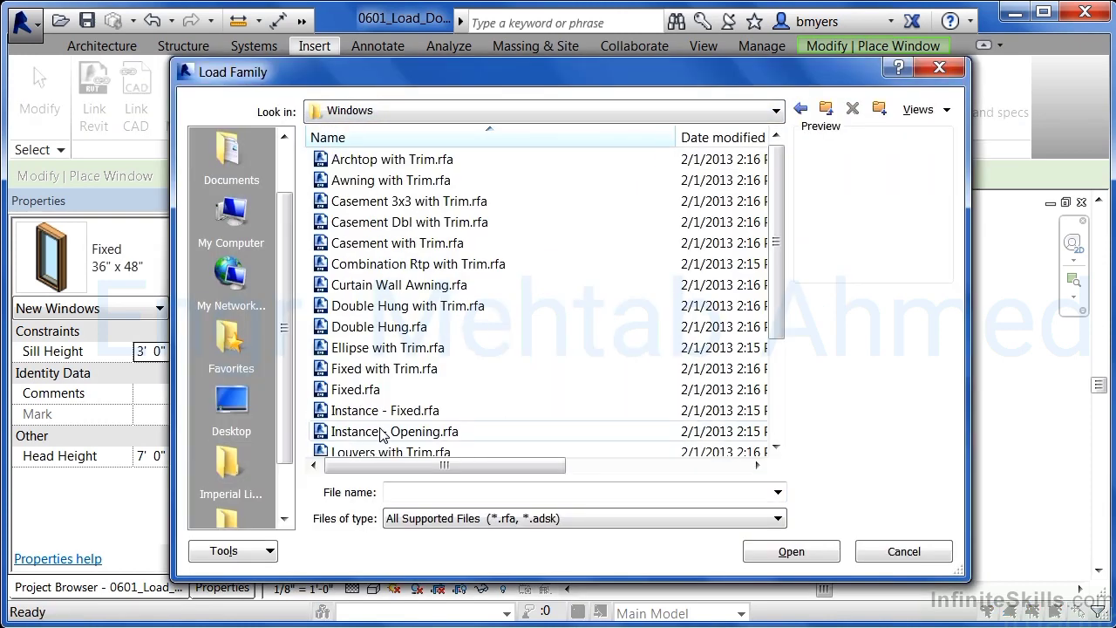
pyautogui.moveTo(775, 193); pyautogui.dragTo(777, 234)
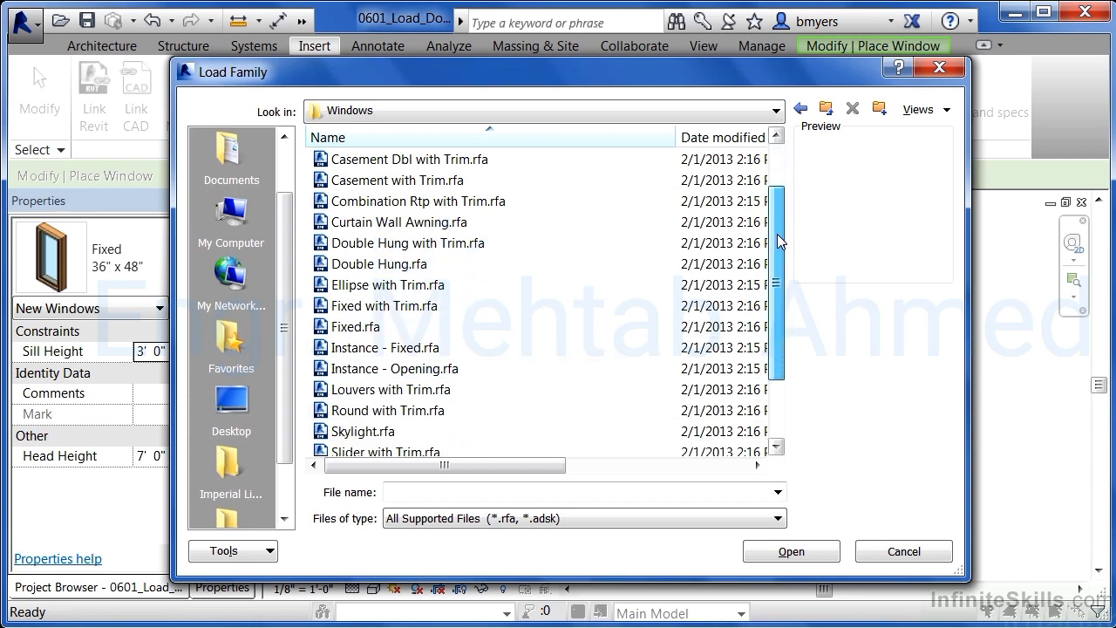
# Compare the Double Hung and Double Hung with Trim previews, load Double Hung with Trim, and exit window placement
pyautogui.click(475, 265)
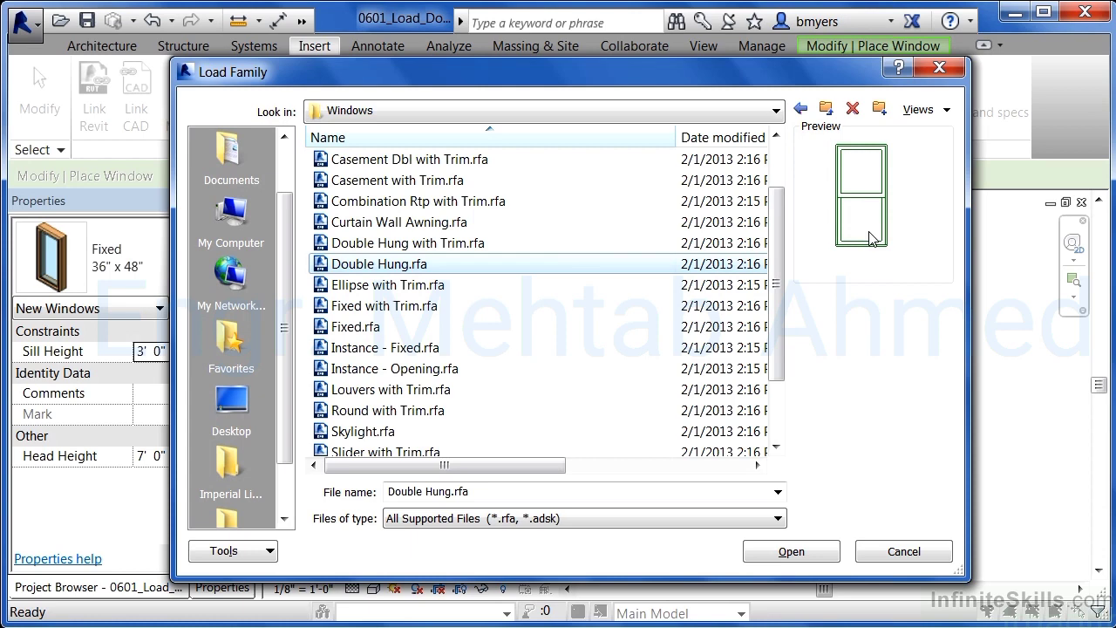
pyautogui.click(375, 244)
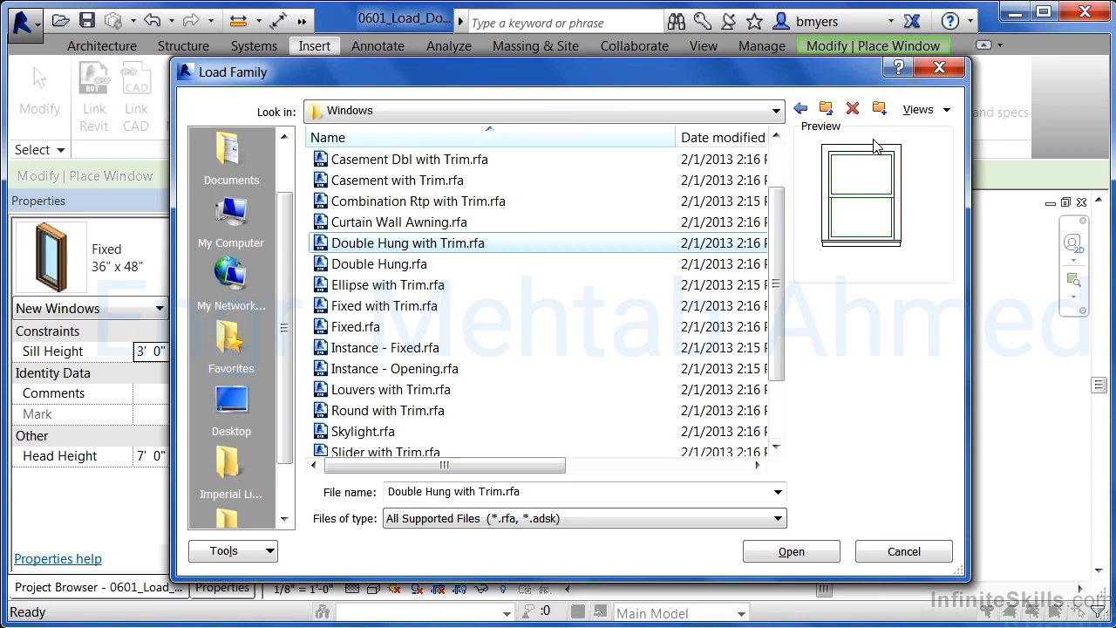
pyautogui.click(401, 264)
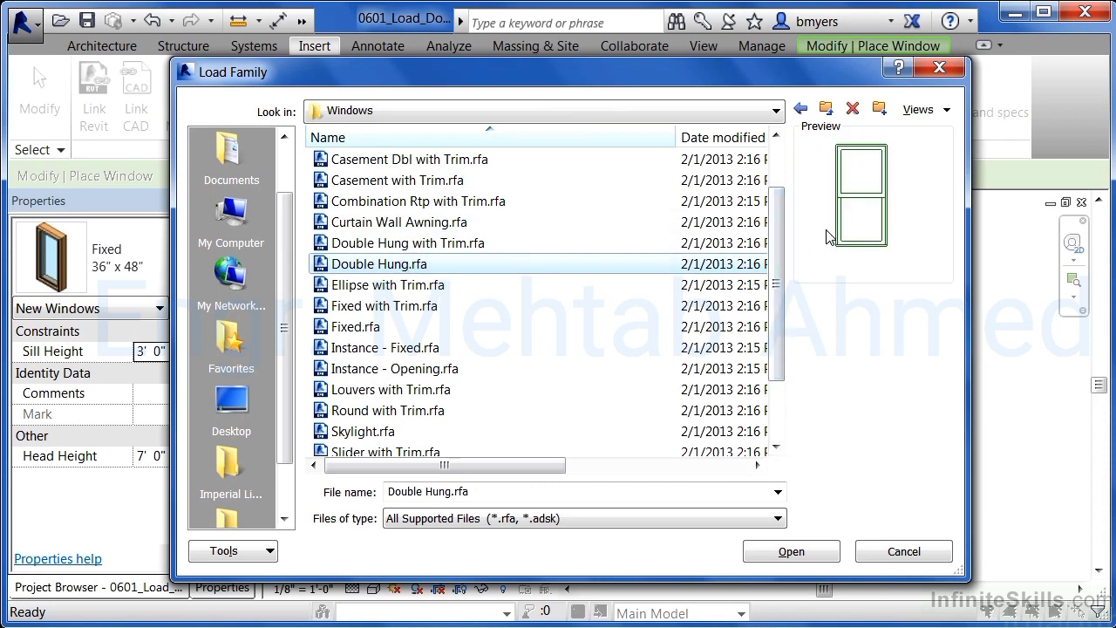
pyautogui.click(400, 245)
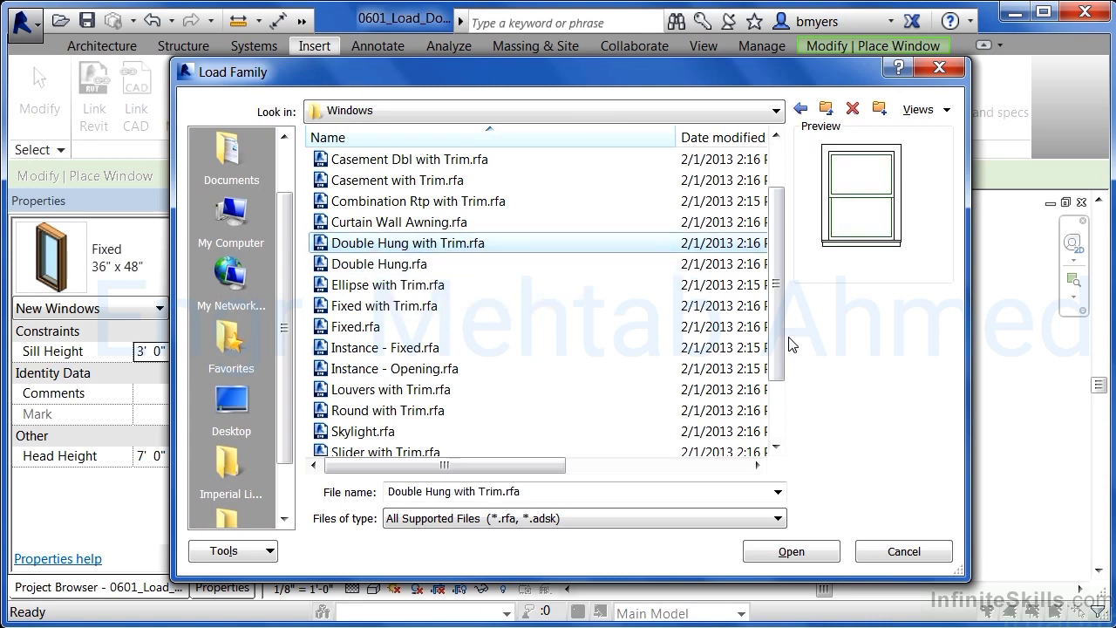
pyautogui.click(785, 558)
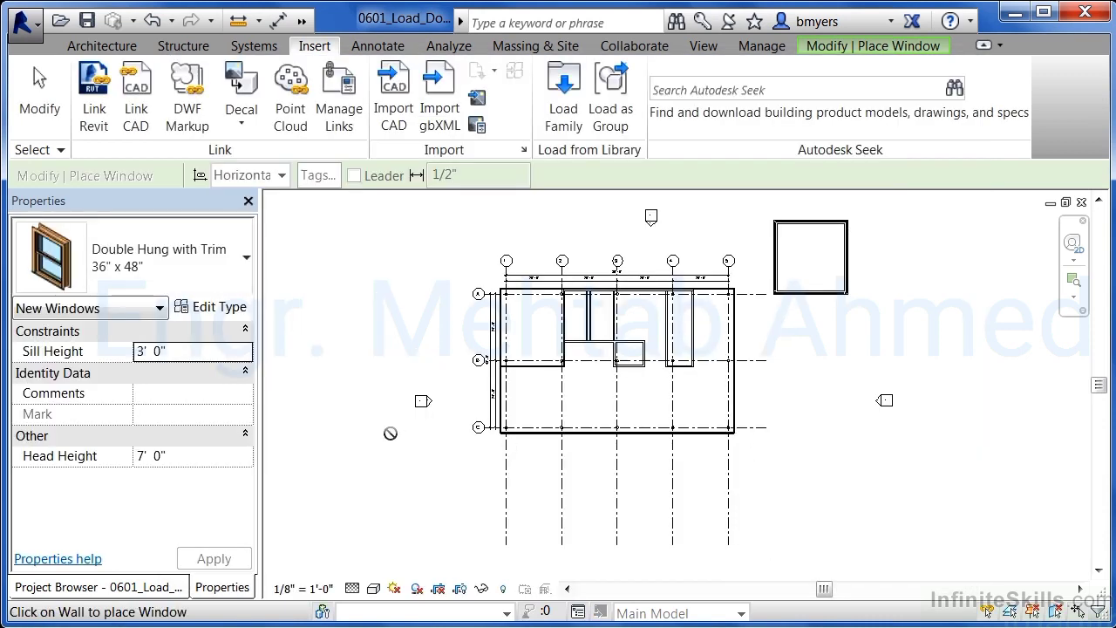
pyautogui.press('Escape')
pyautogui.press('Escape')
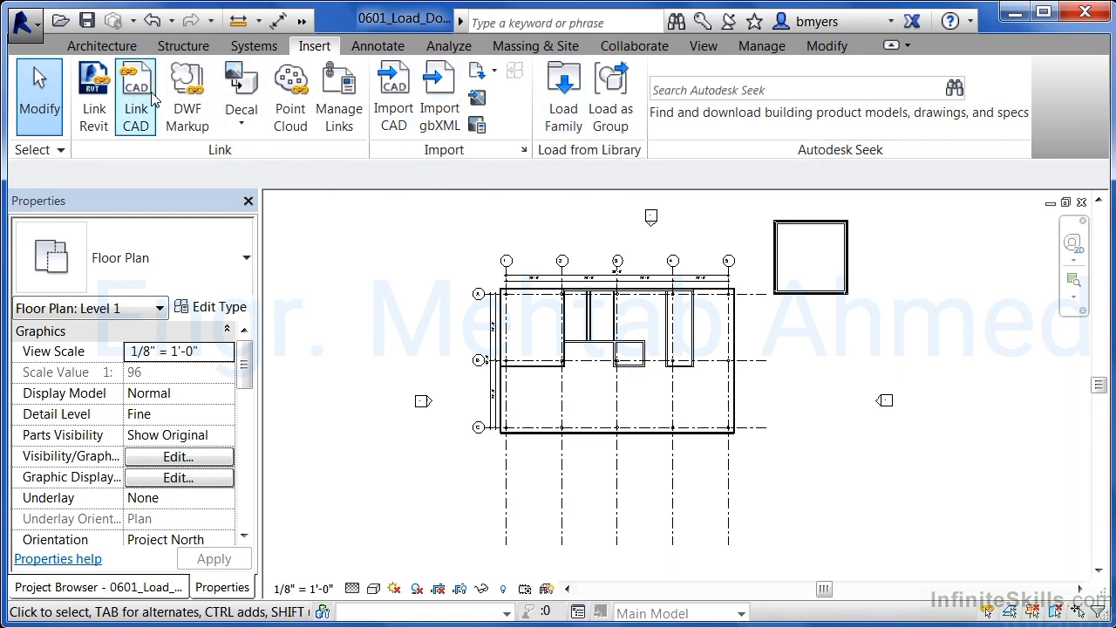
# Place two Overhead-Sectional 8' x 6'-6" doors in the small building's lower wall, centred about 6'-0" from each side wall
pyautogui.click(121, 50)
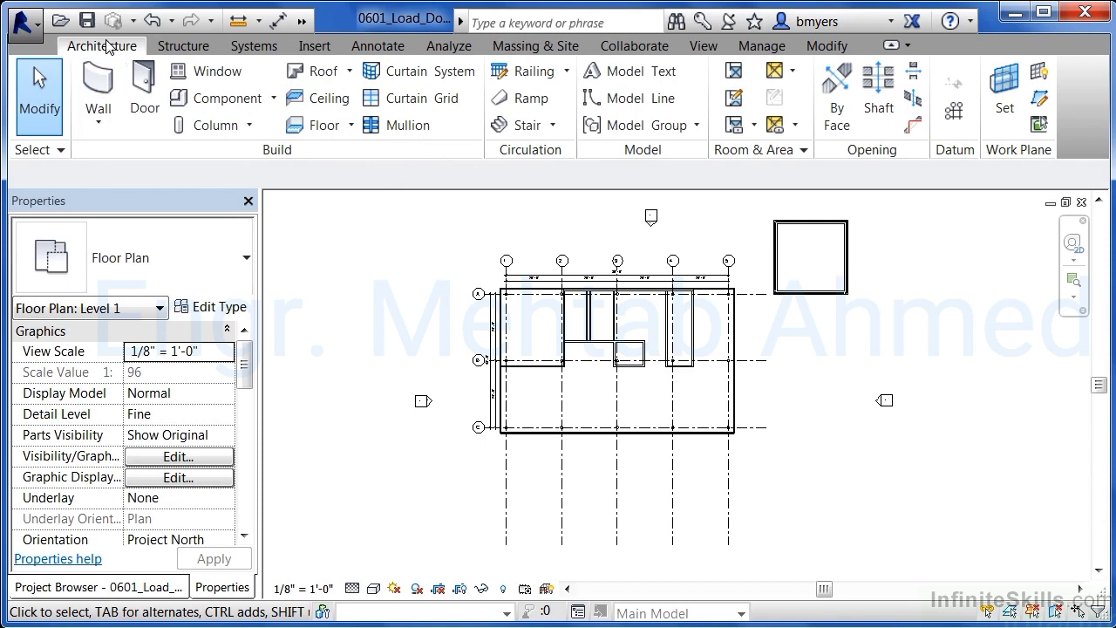
pyautogui.click(145, 96)
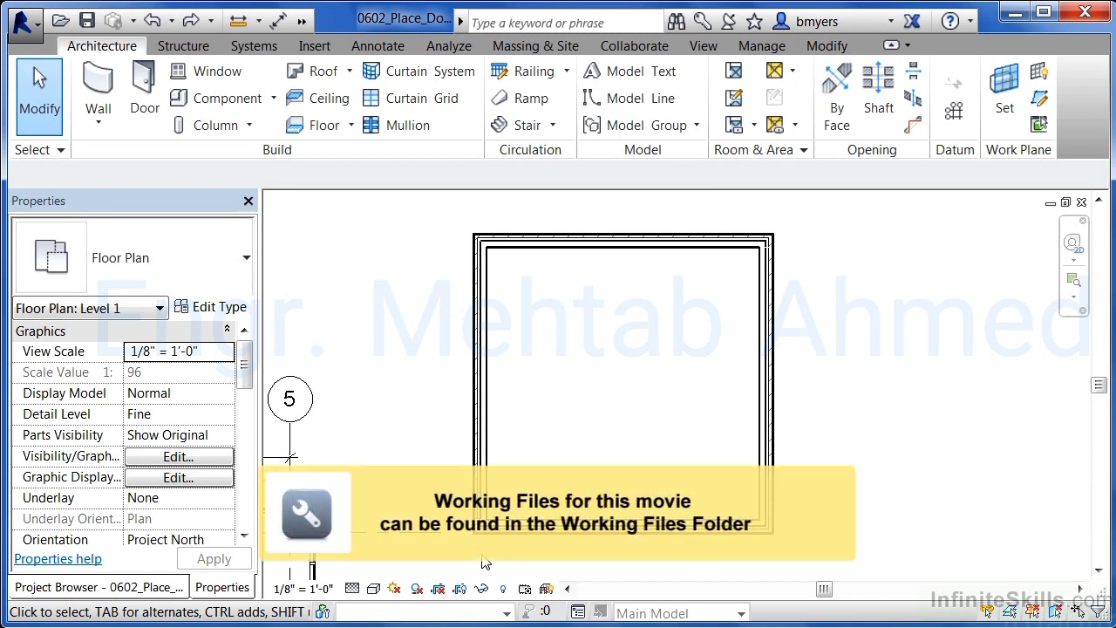
pyautogui.click(144, 105)
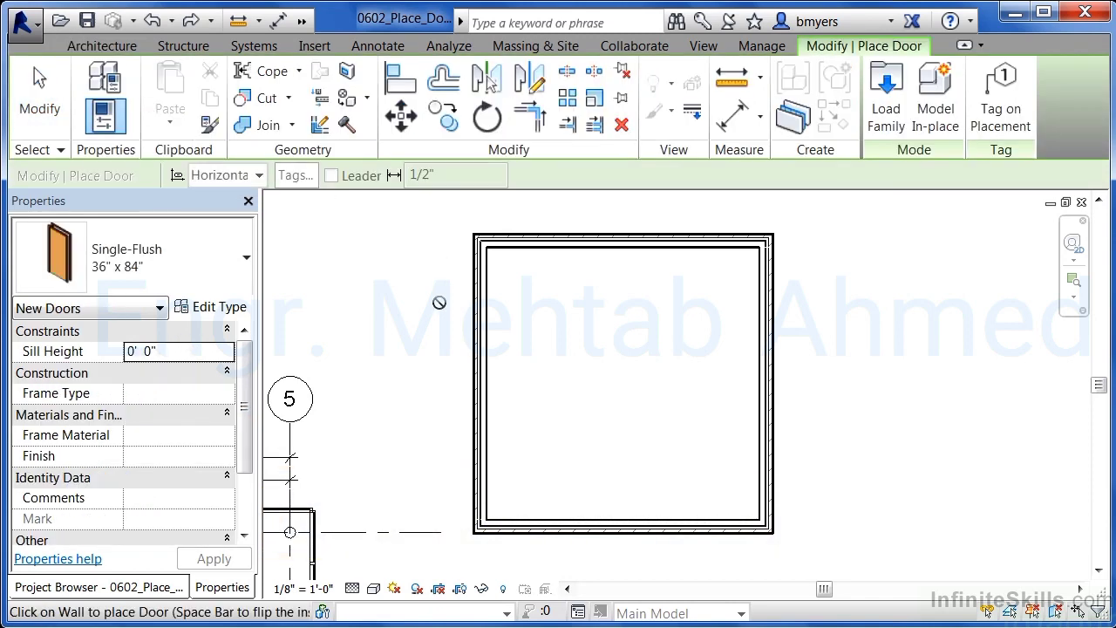
pyautogui.click(146, 252)
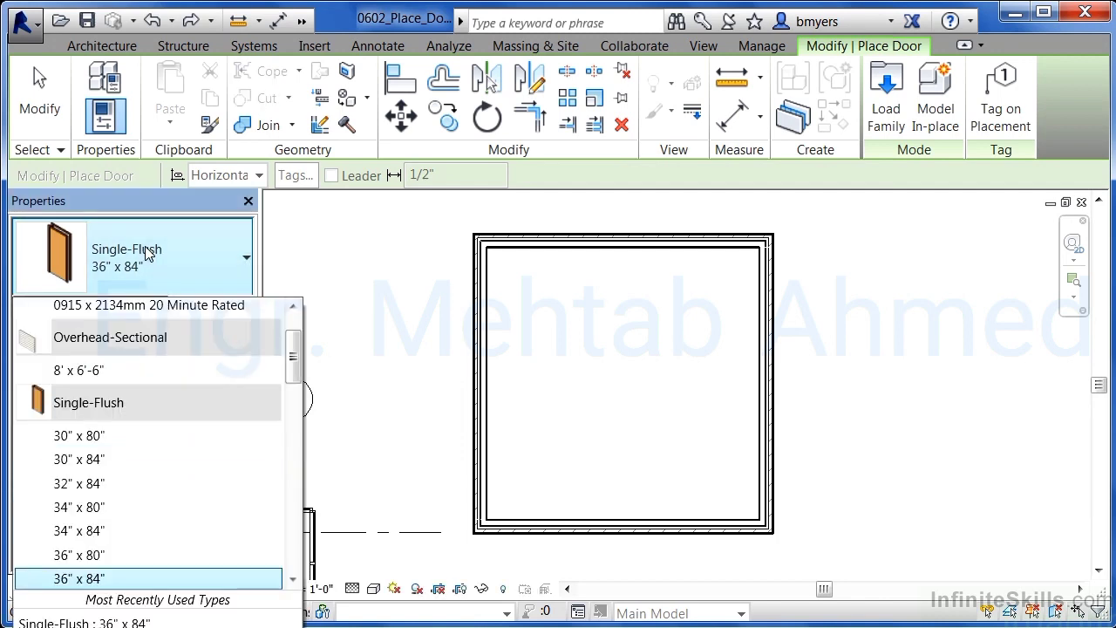
pyautogui.moveTo(87, 381)
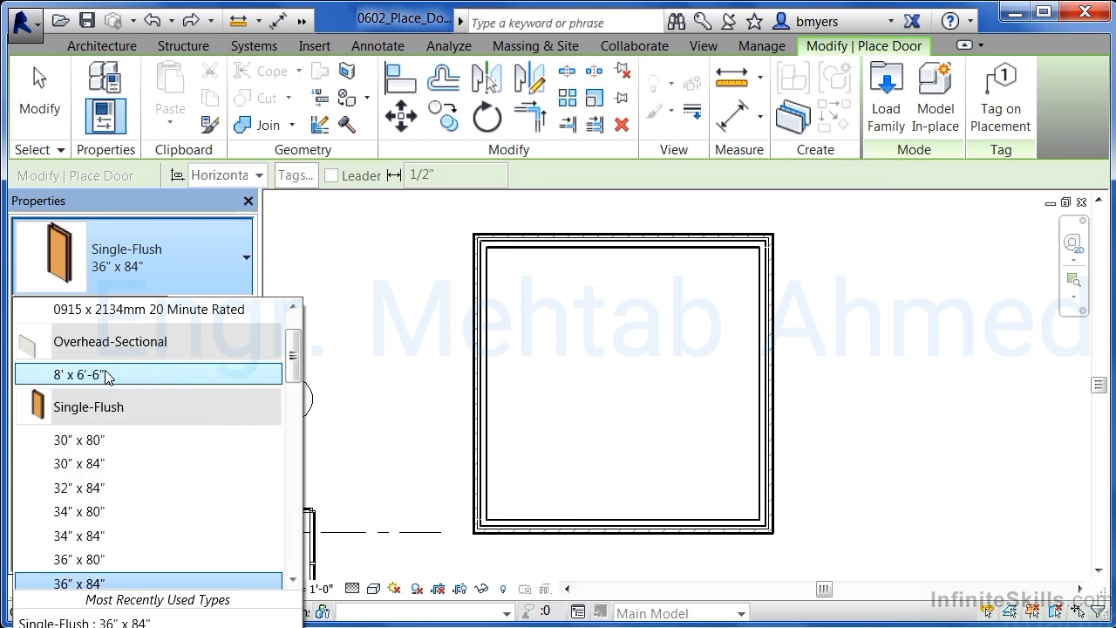
pyautogui.moveTo(108, 374)
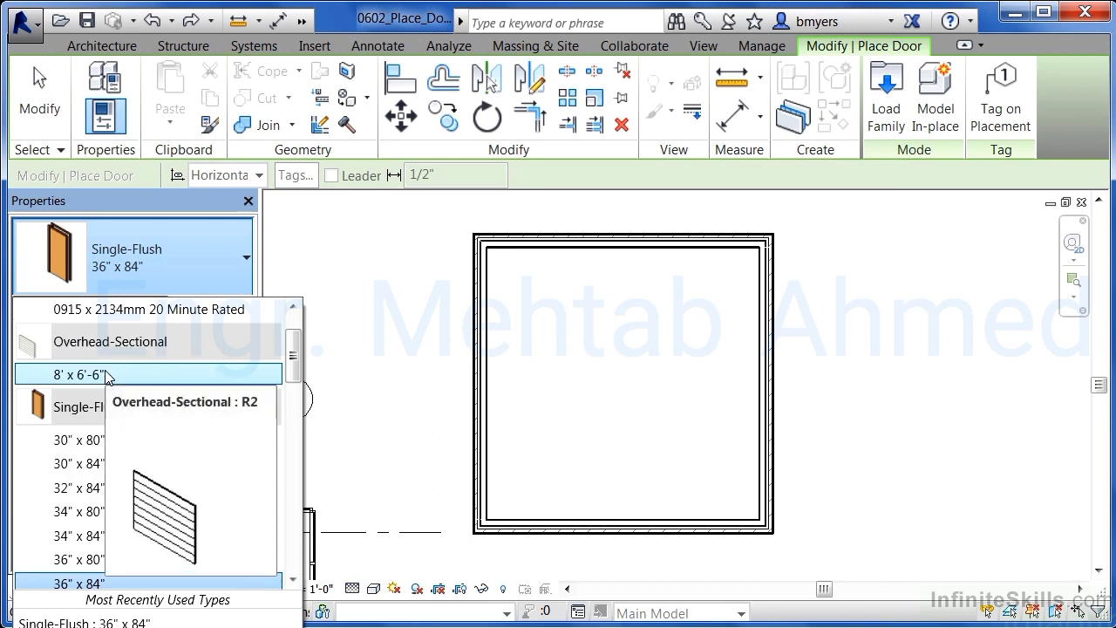
pyautogui.click(107, 375)
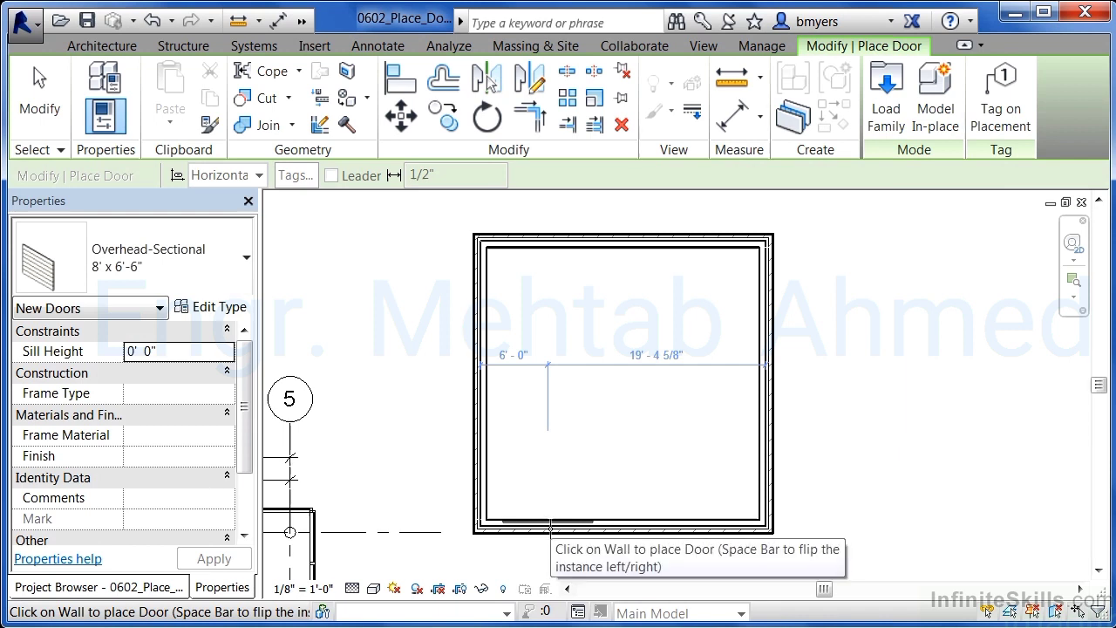
pyautogui.click(549, 529)
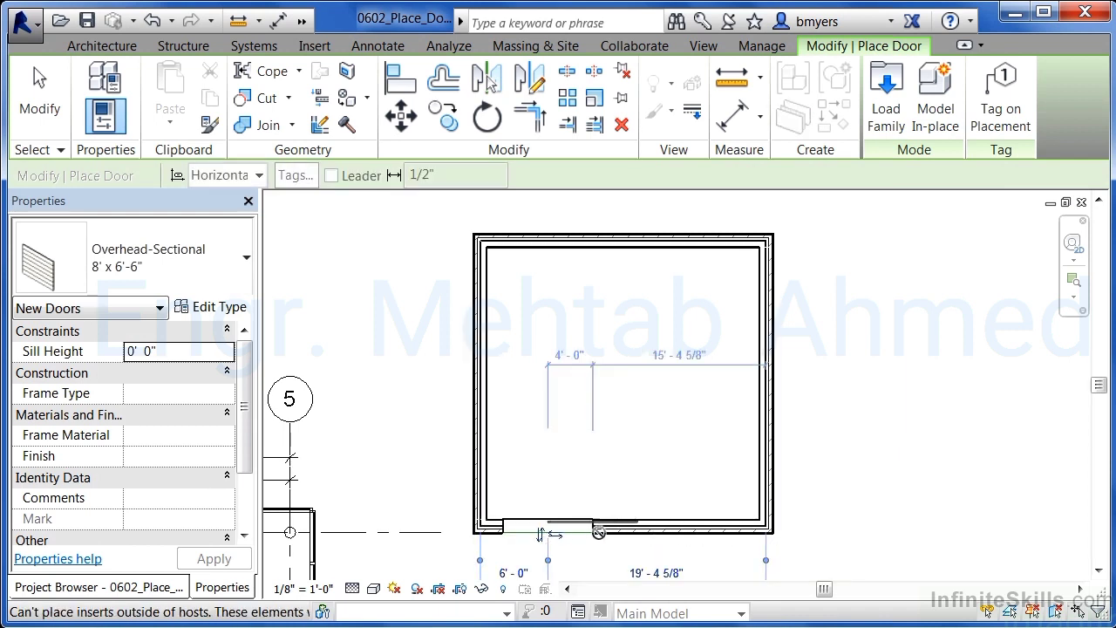
pyautogui.click(698, 528)
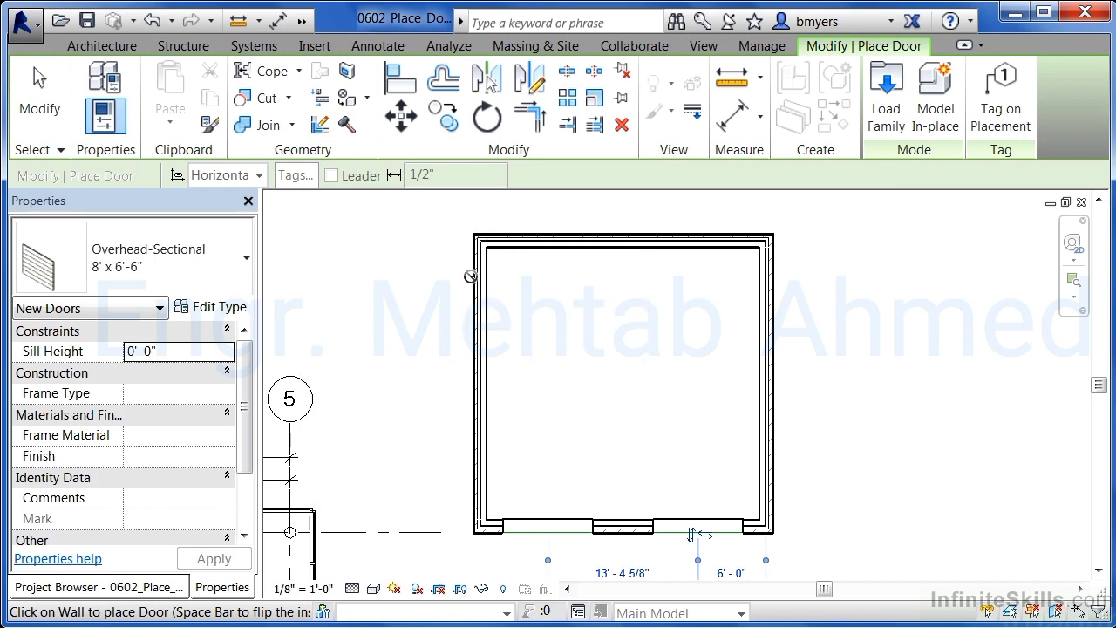
# Place a Single-Flush 36" x 84" door in the small building's left wall, centred about 2'-6" from the upper wall
pyautogui.click(243, 281)
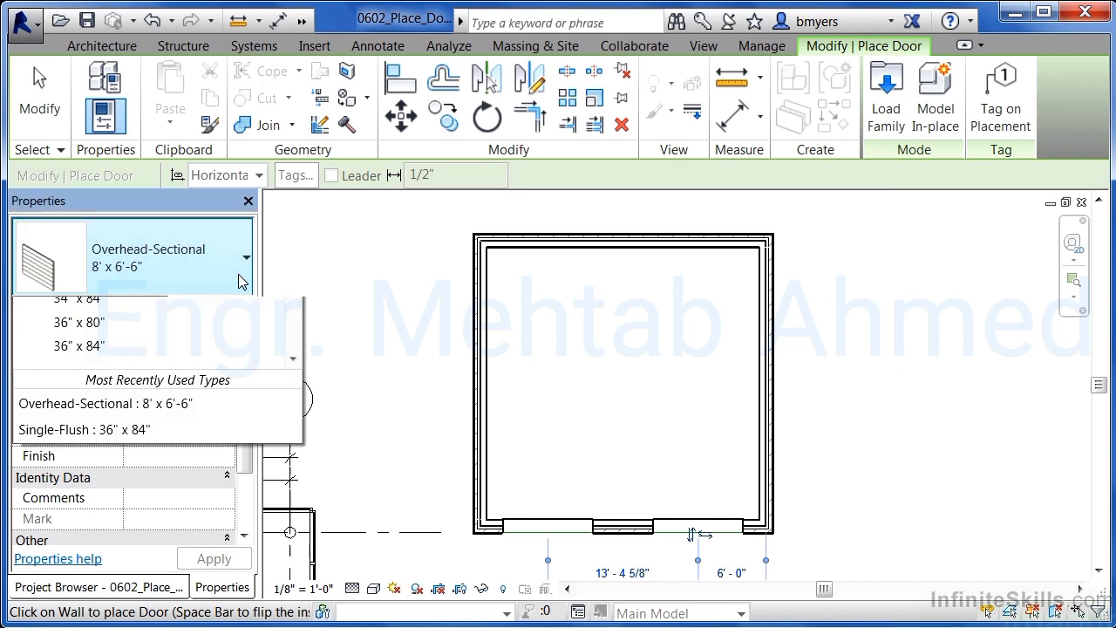
pyautogui.scroll(1, 193, 314)
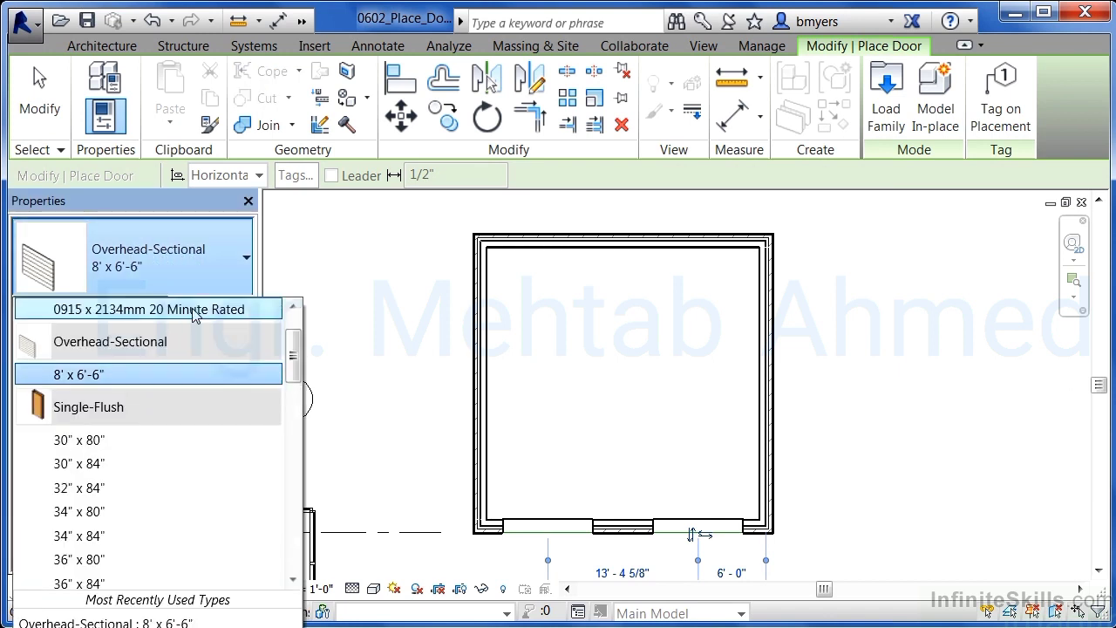
pyautogui.moveTo(291, 347); pyautogui.dragTo(293, 373)
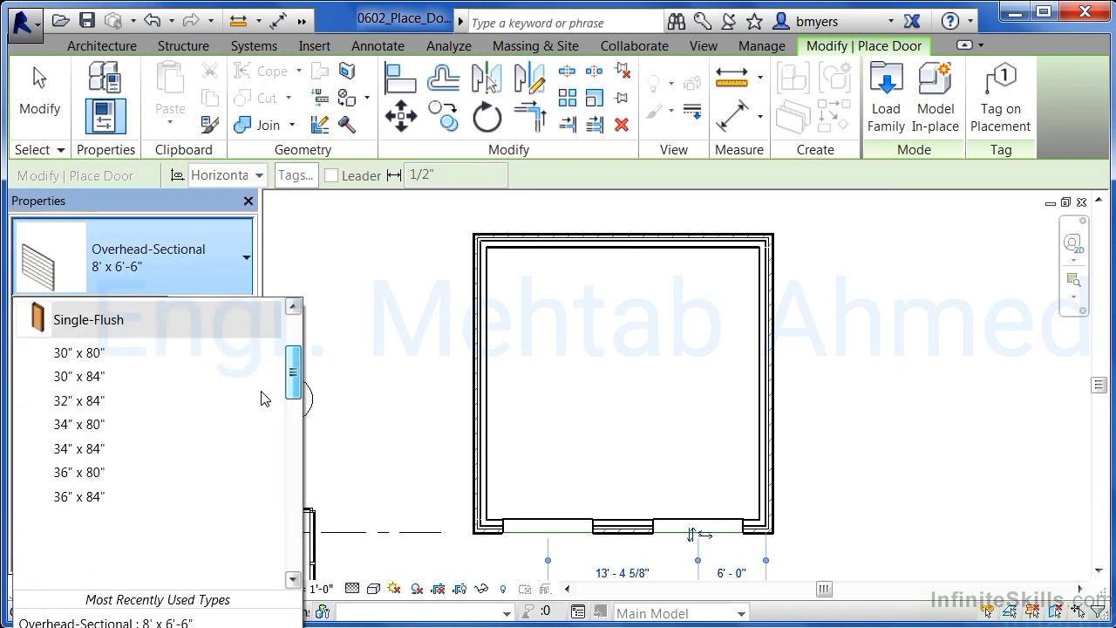
pyautogui.click(81, 504)
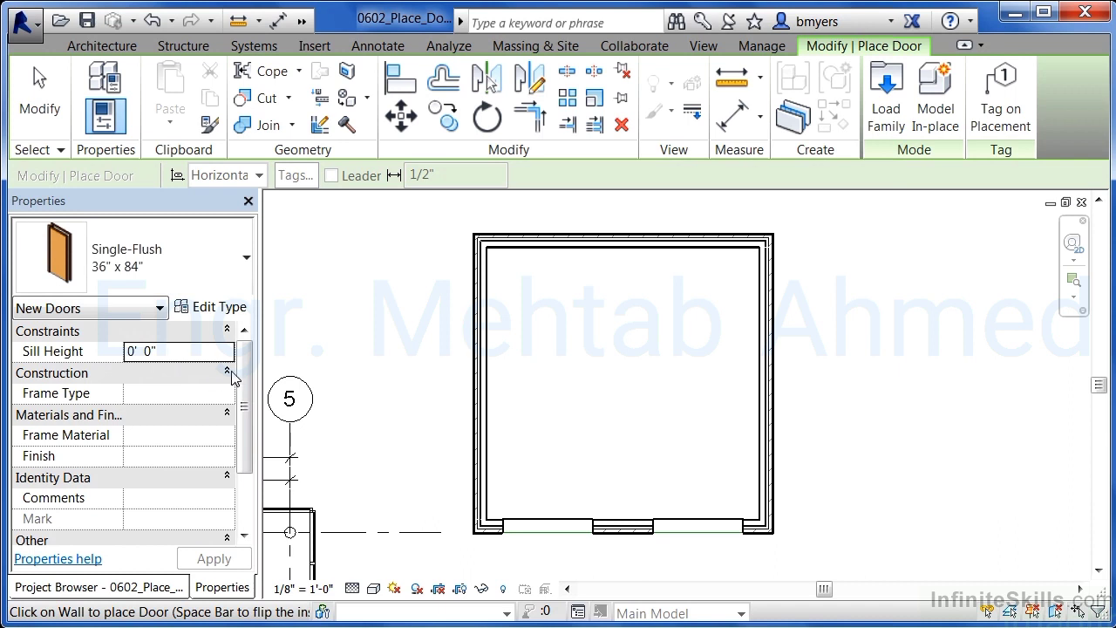
pyautogui.moveTo(247, 377); pyautogui.dragTo(247, 433)
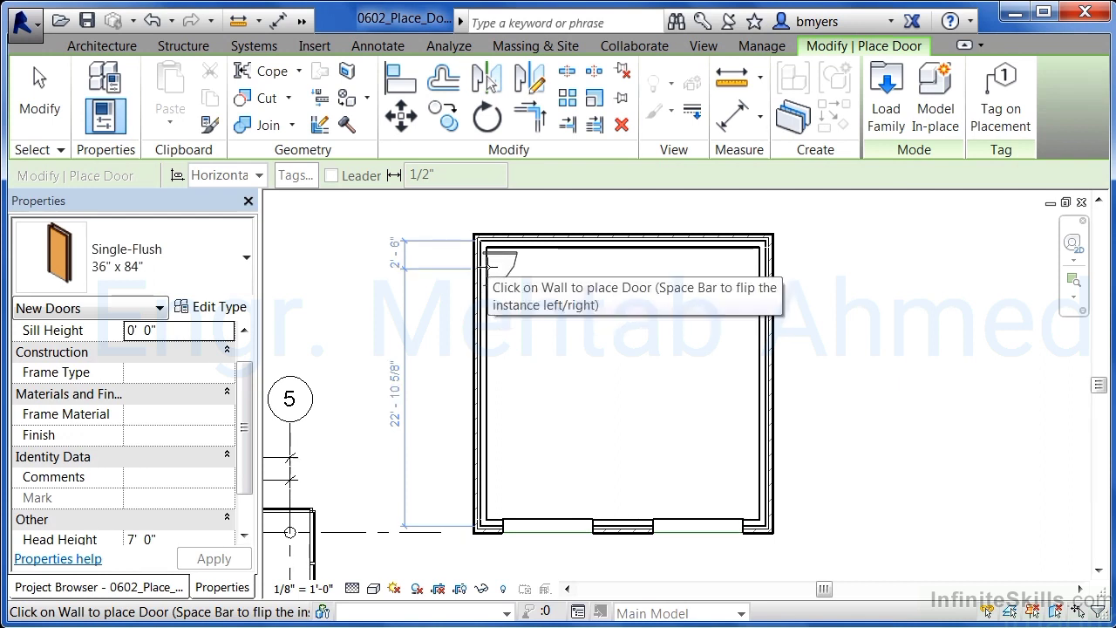
pyautogui.click(488, 259)
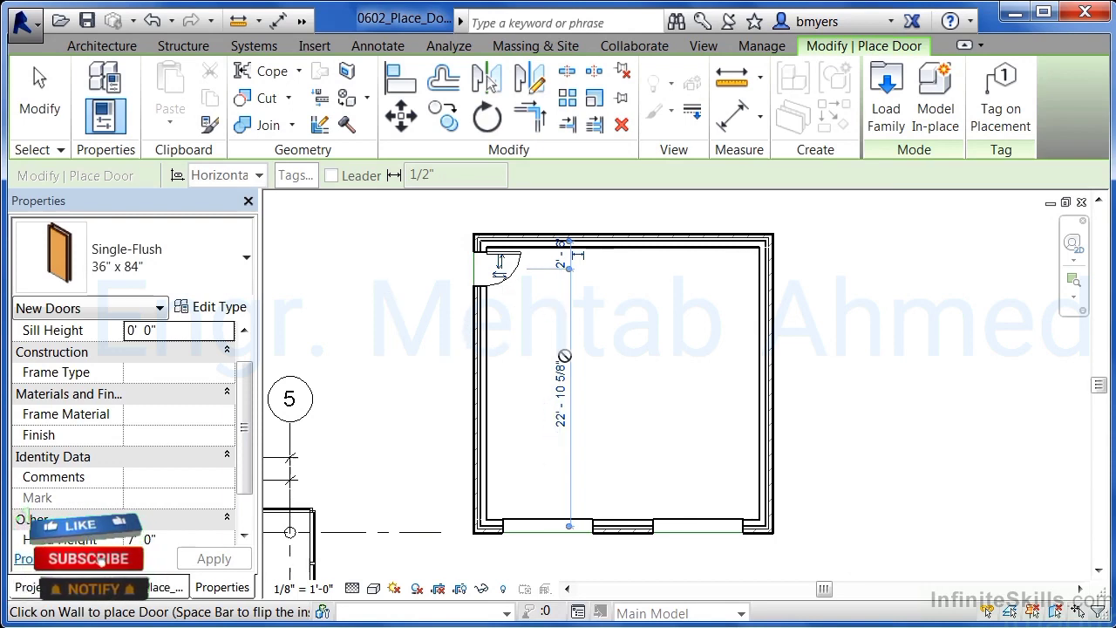
pyautogui.press('Escape')
pyautogui.press('Escape')
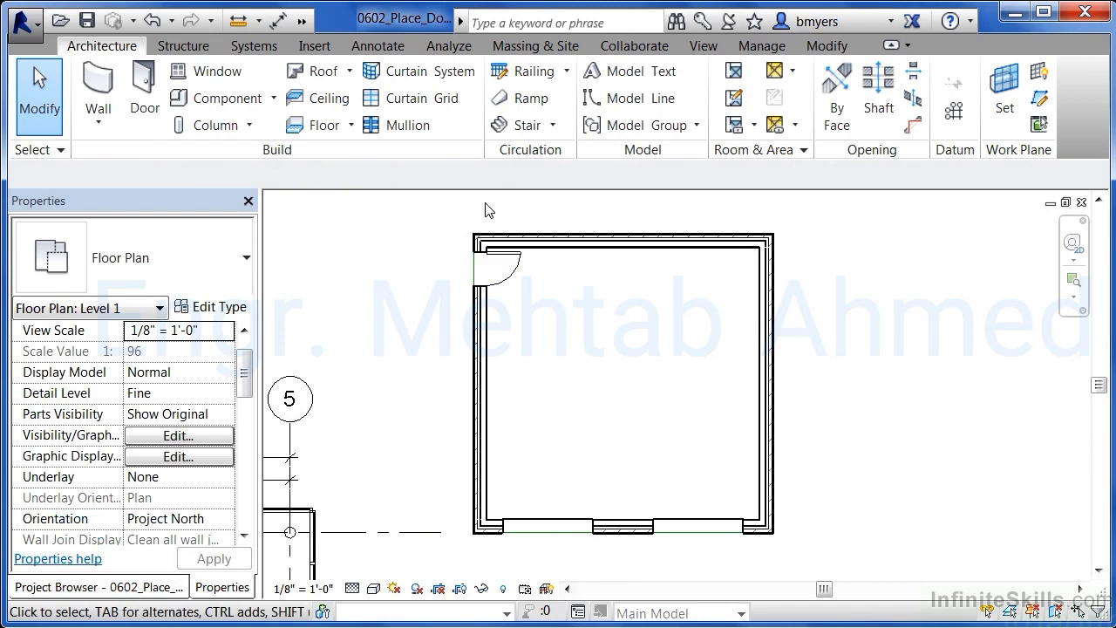
# Flip the single-flush door's facing to the outside and back, flip its hinge side and back, and deselect it
pyautogui.scroll(5, 487, 210)
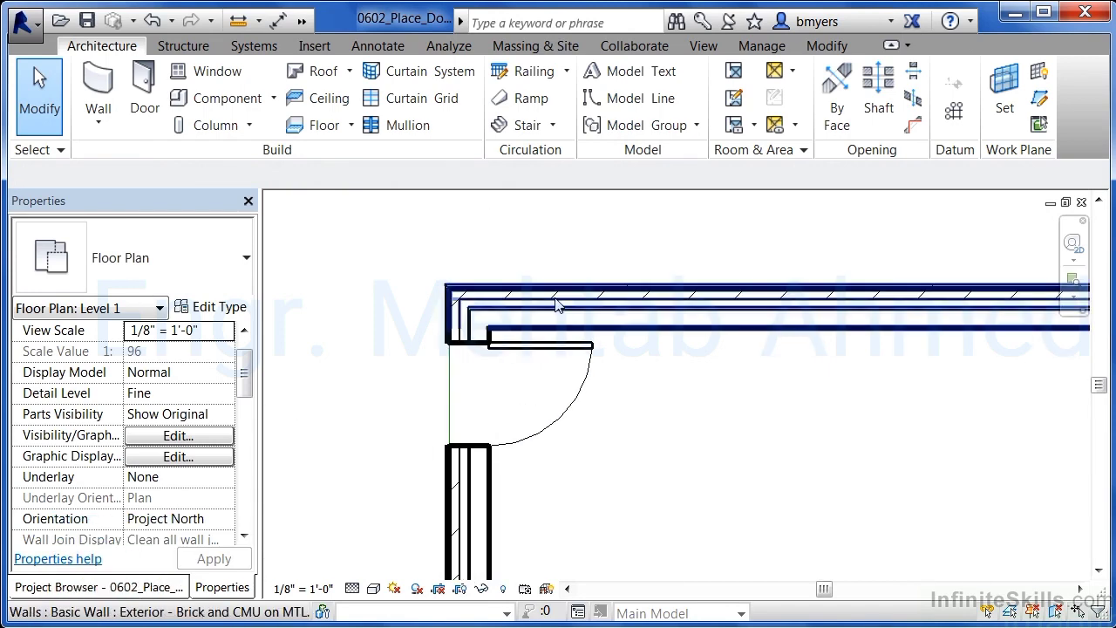
pyautogui.click(561, 355)
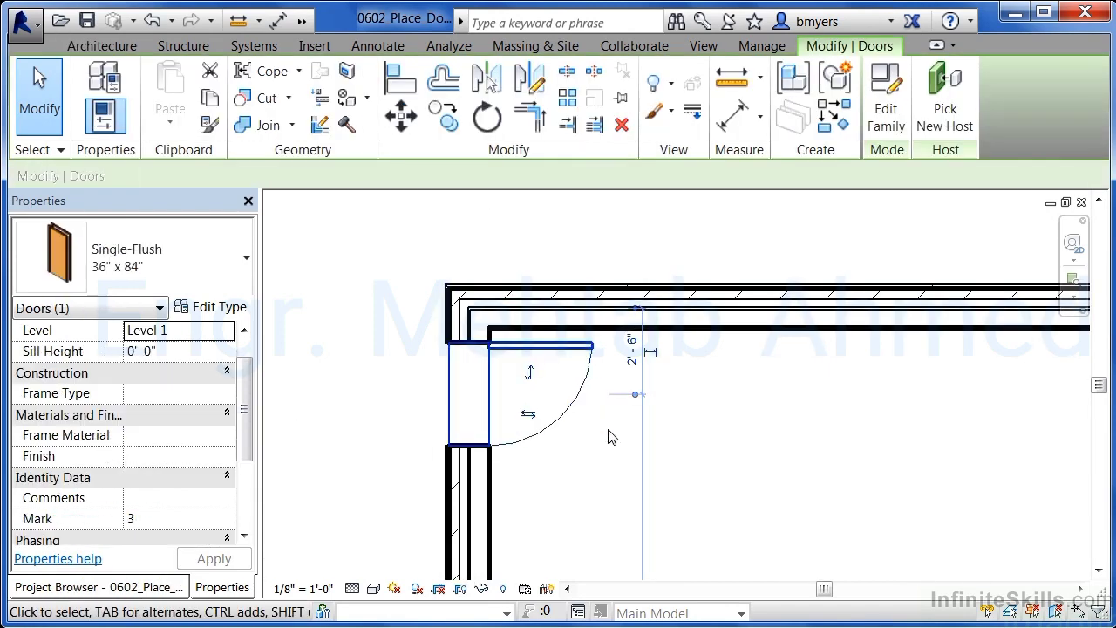
pyautogui.click(529, 416)
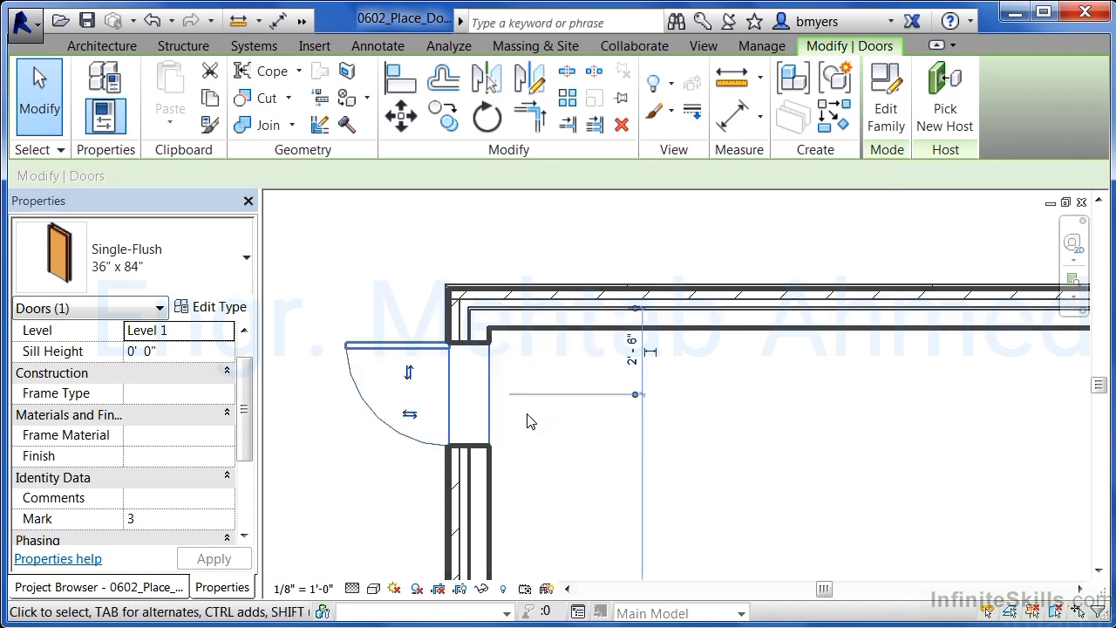
pyautogui.click(410, 415)
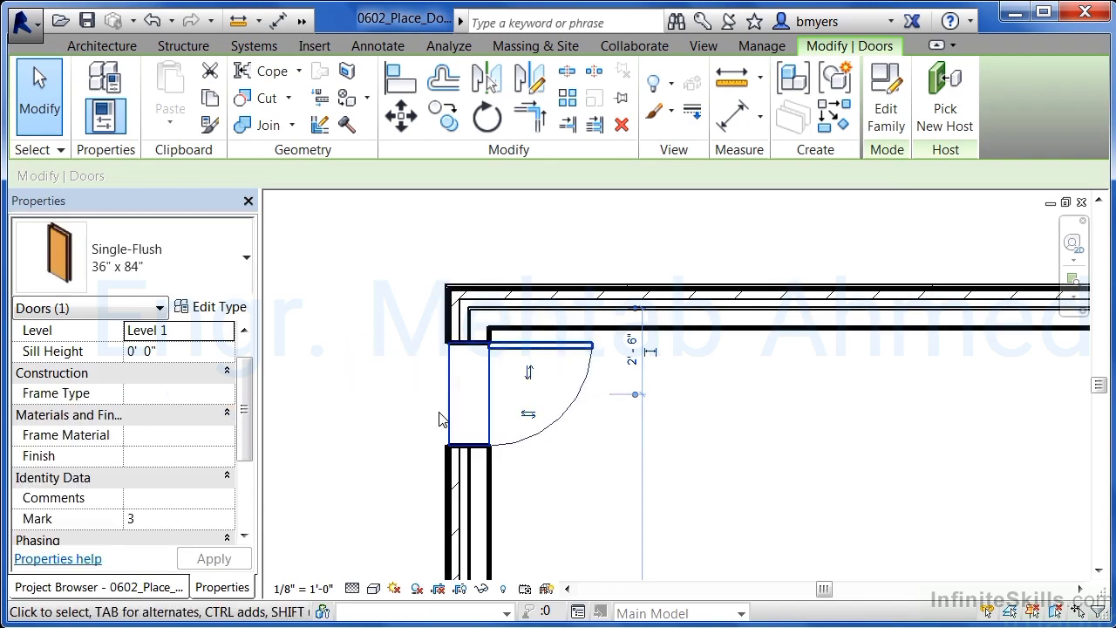
pyautogui.click(529, 375)
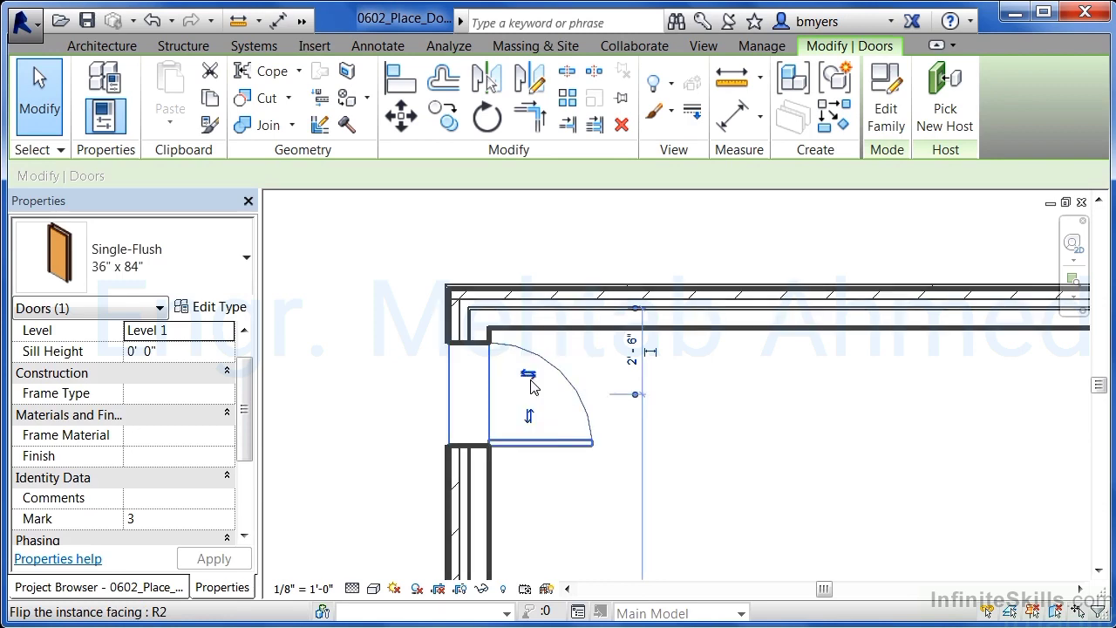
pyautogui.click(529, 418)
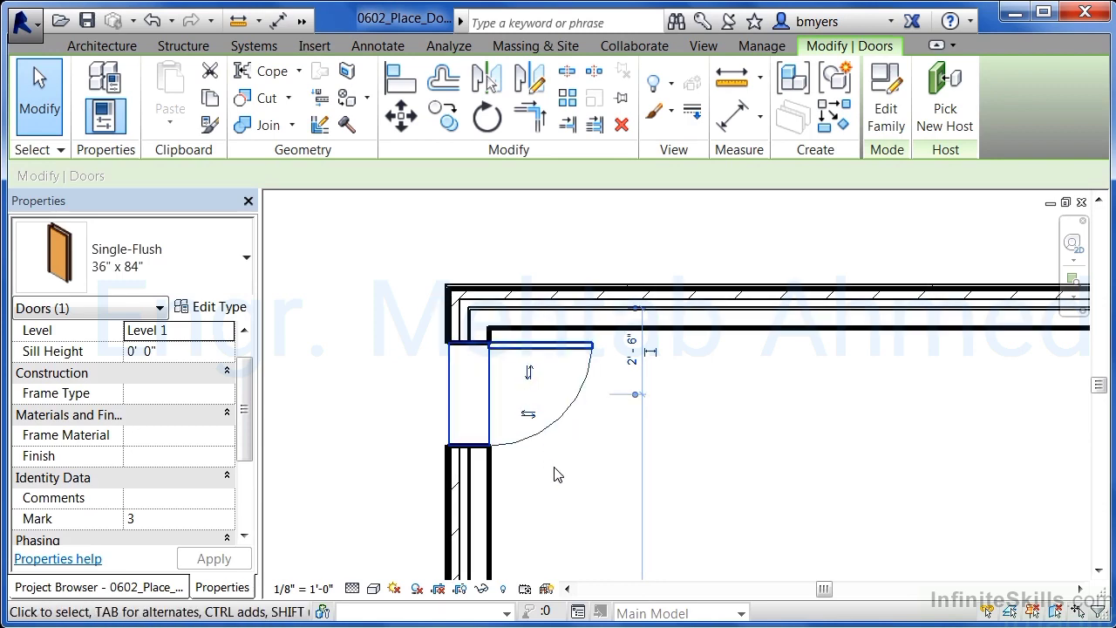
pyautogui.click(553, 473)
pyautogui.scroll(-3, 510, 265)
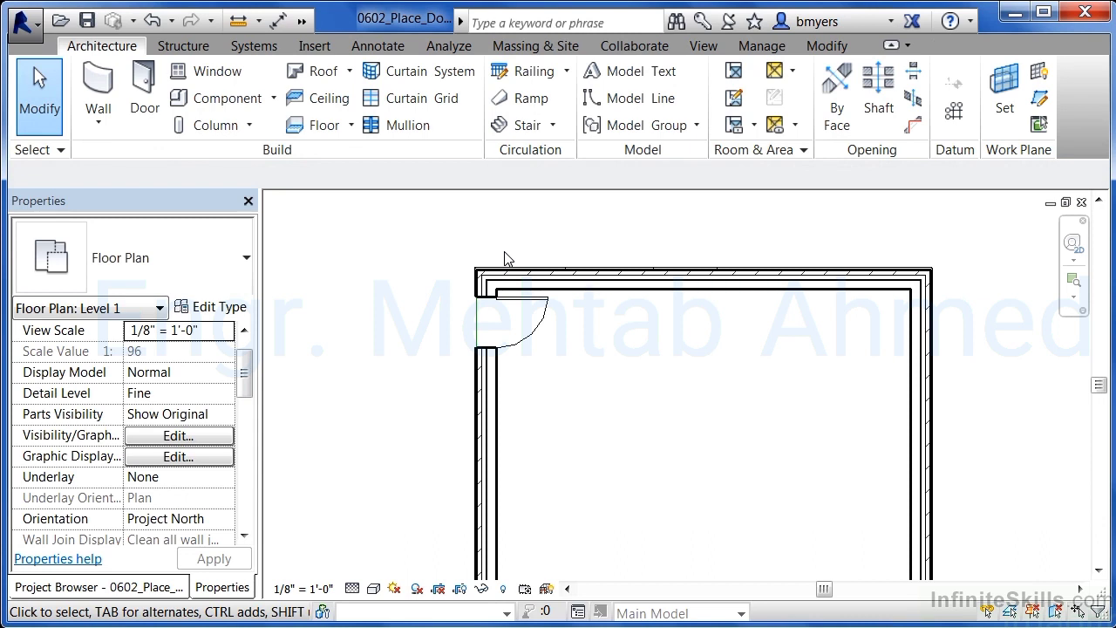
pyautogui.scroll(-5, 506, 257)
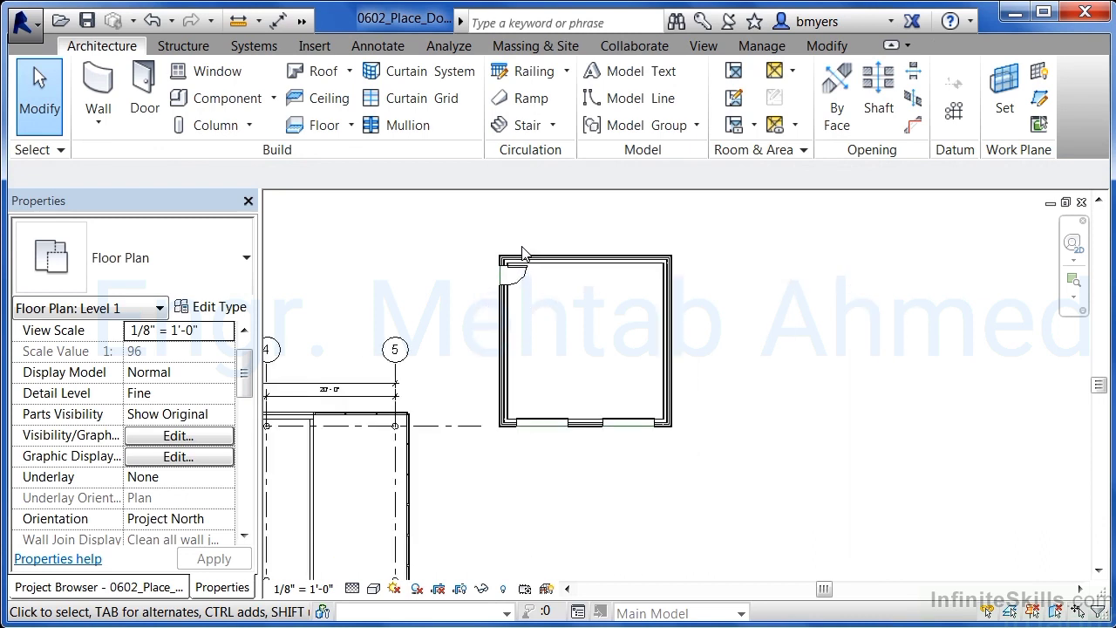
# Place a Single-Flush 36" x 84" door in the lower wall of the small room beside grid 2, hinged left, centred about 2'-1" from its left wall
pyautogui.moveTo(535, 444); pyautogui.dragTo(779, 439, button='middle')
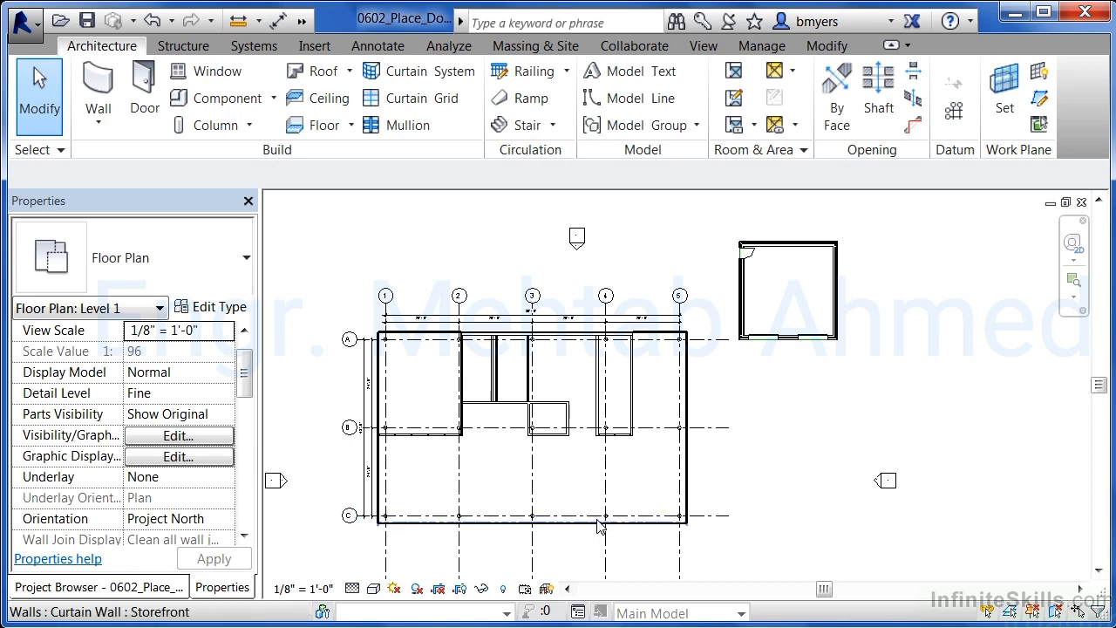
pyautogui.scroll(4, 540, 471)
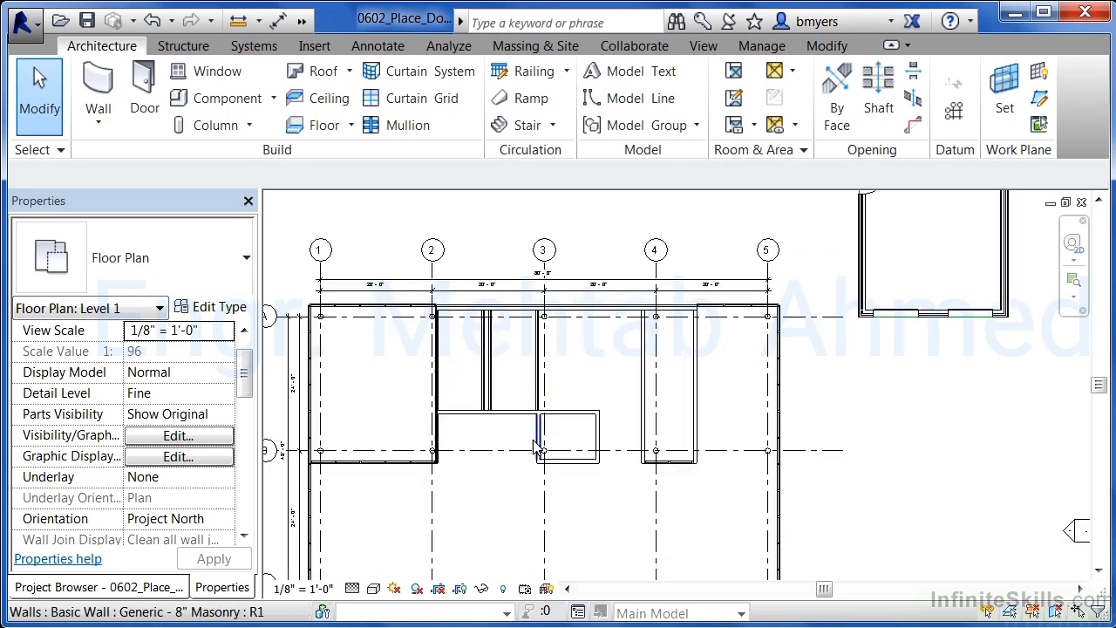
pyautogui.scroll(2, 573, 408)
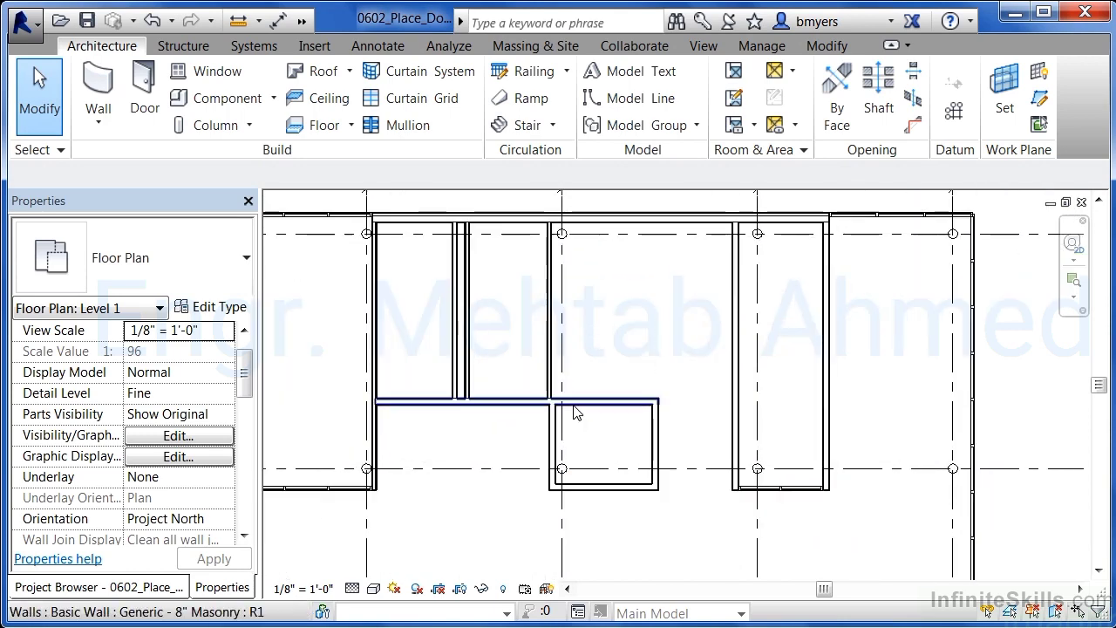
pyautogui.moveTo(584, 411); pyautogui.dragTo(616, 400, button='middle')
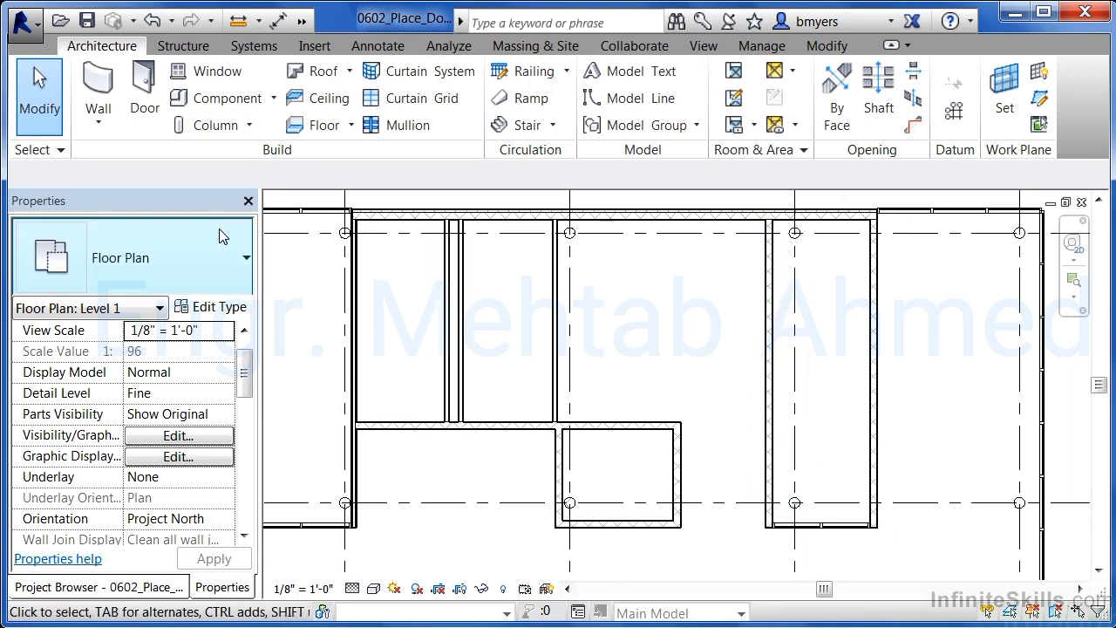
pyautogui.click(147, 98)
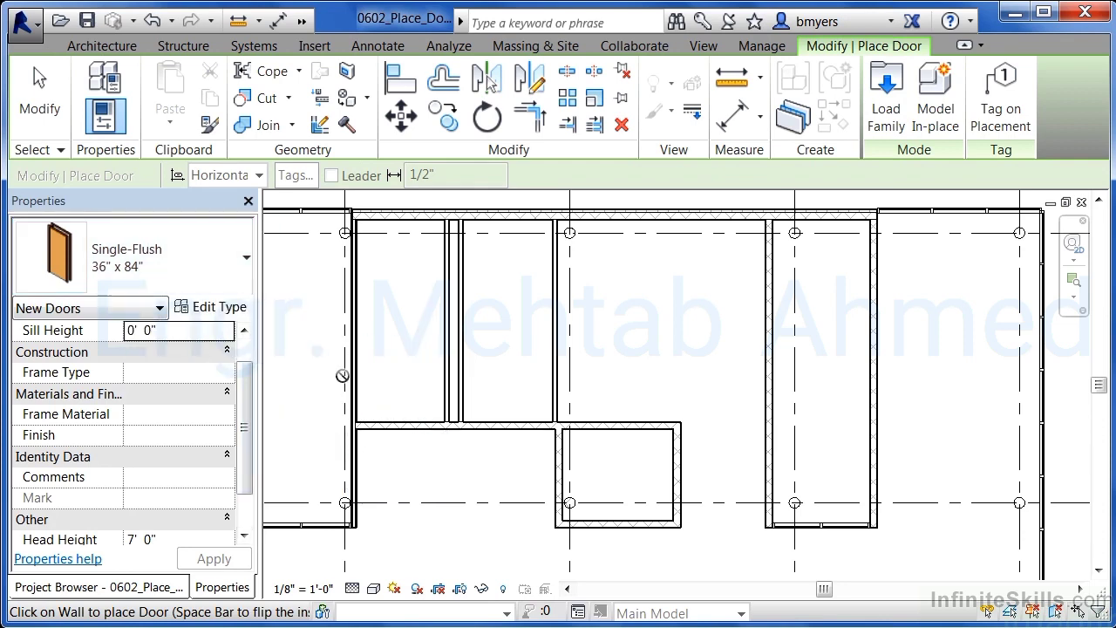
pyautogui.scroll(1, 391, 430)
pyautogui.scroll(2, 391, 429)
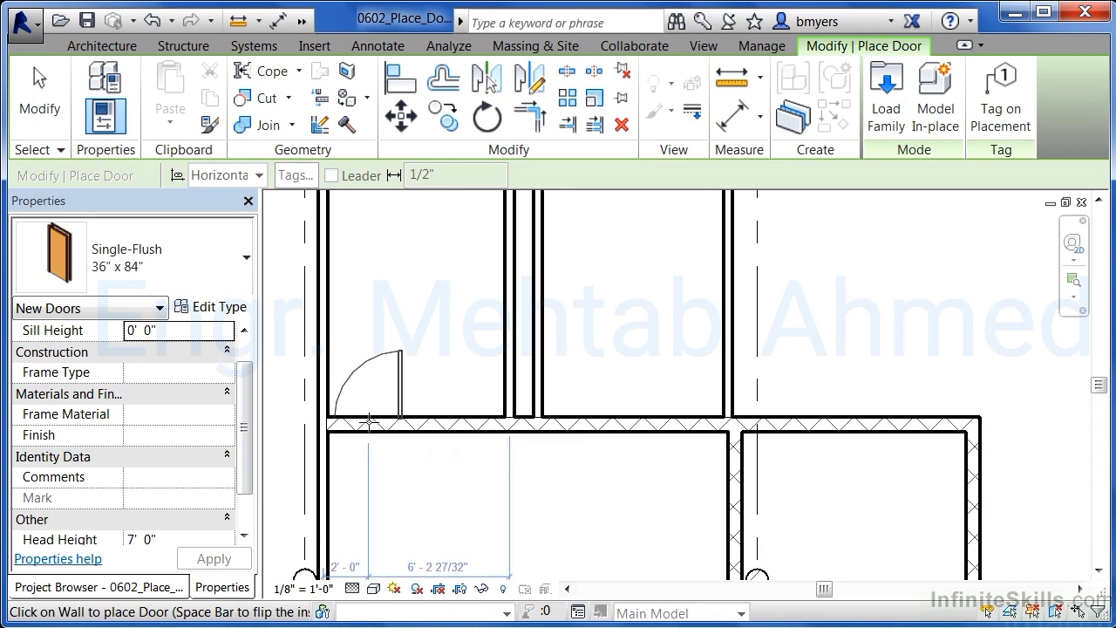
pyautogui.press('space')
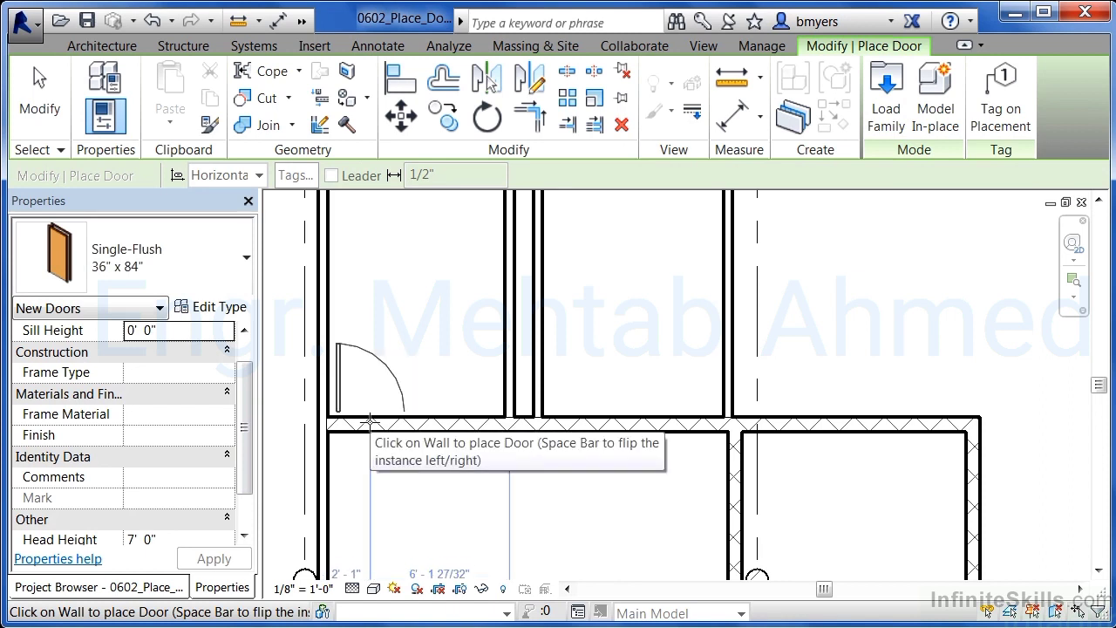
pyautogui.click(370, 423)
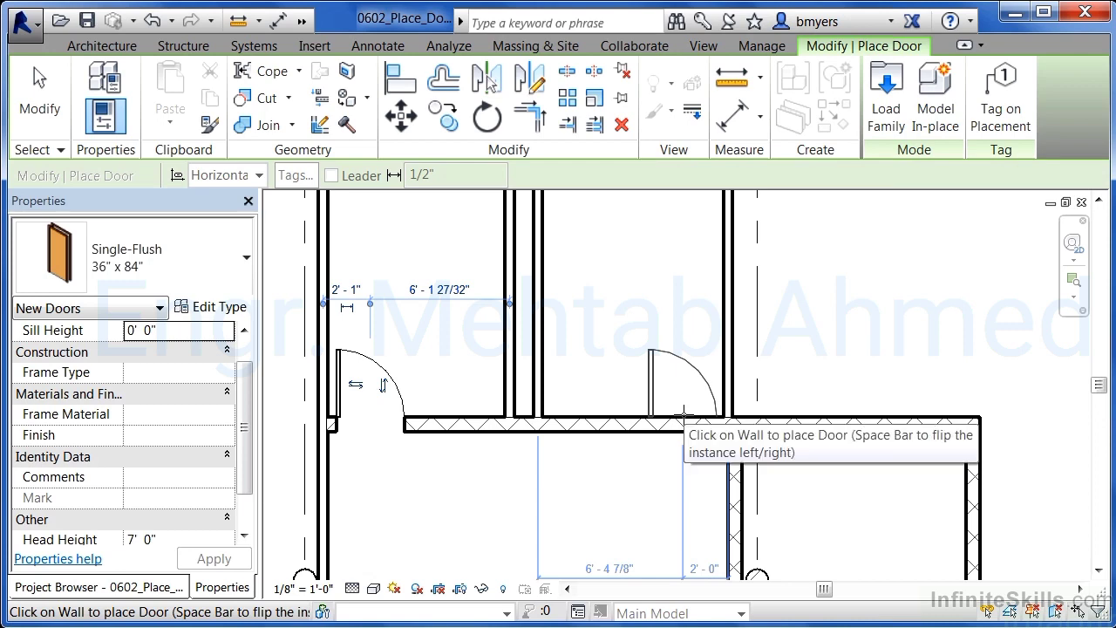
# Place a second Single-Flush 36" x 84" door in the adjacent room's lower wall, hinged right, centred about 2'-1" from its right wall, and end placement
pyautogui.press('space')
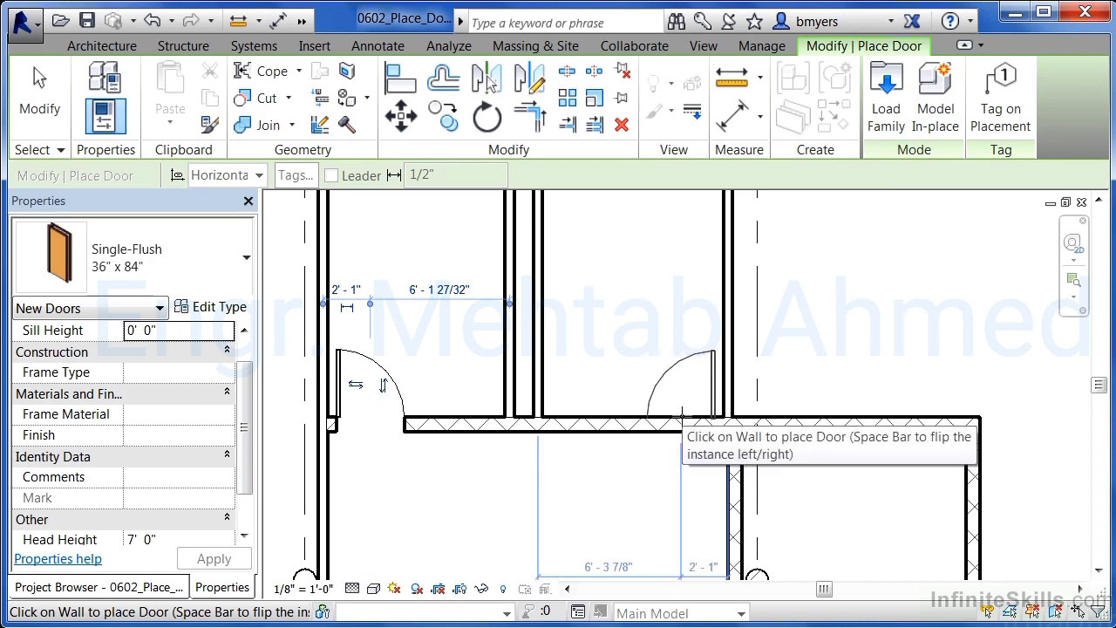
pyautogui.click(682, 410)
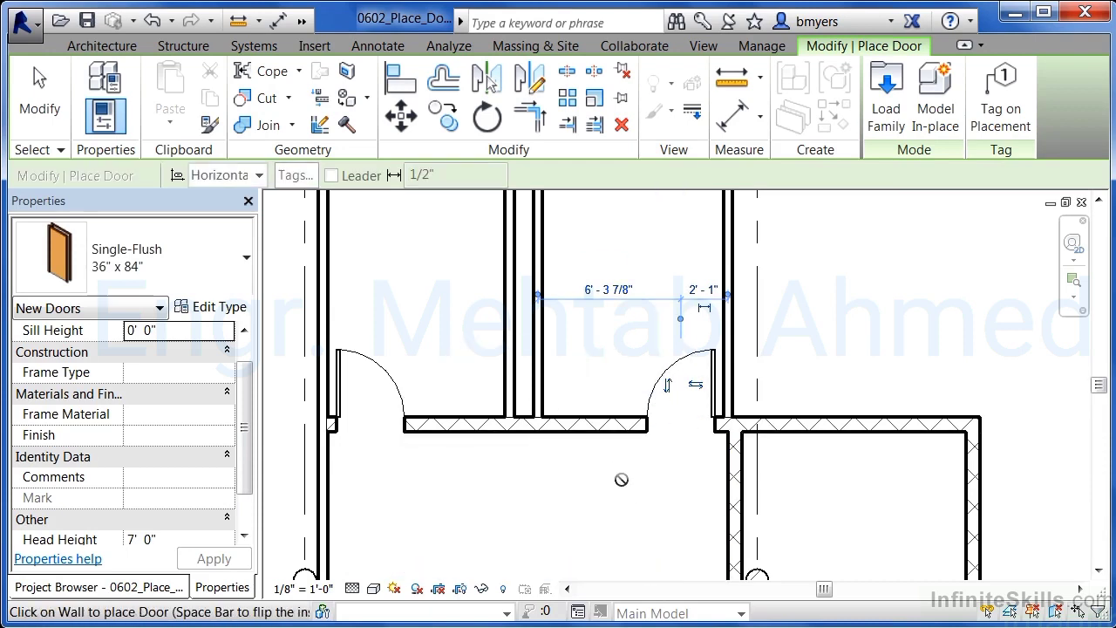
pyautogui.scroll(-2, 621, 479)
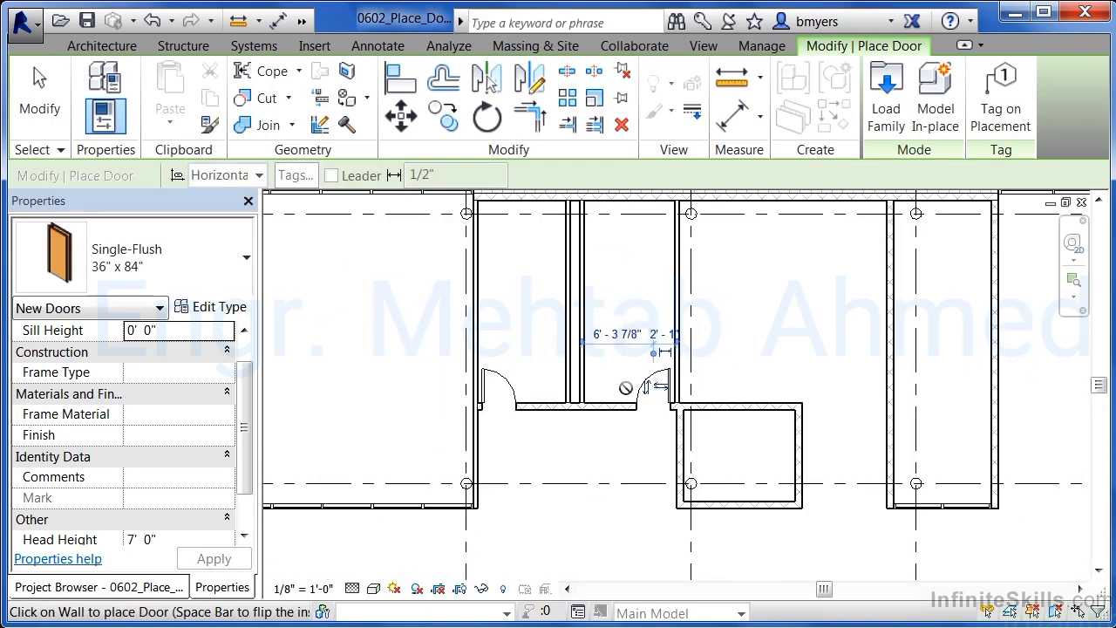
pyautogui.scroll(-1, 624, 445)
pyautogui.moveTo(625, 441); pyautogui.dragTo(579, 411, button='middle')
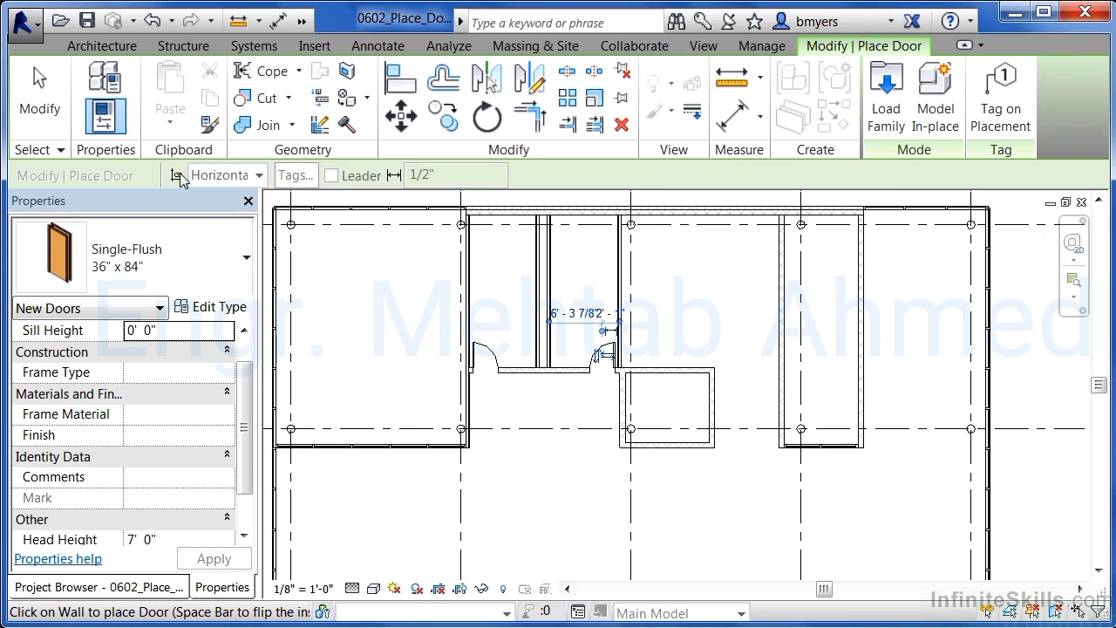
pyautogui.press('Escape')
pyautogui.press('Escape')
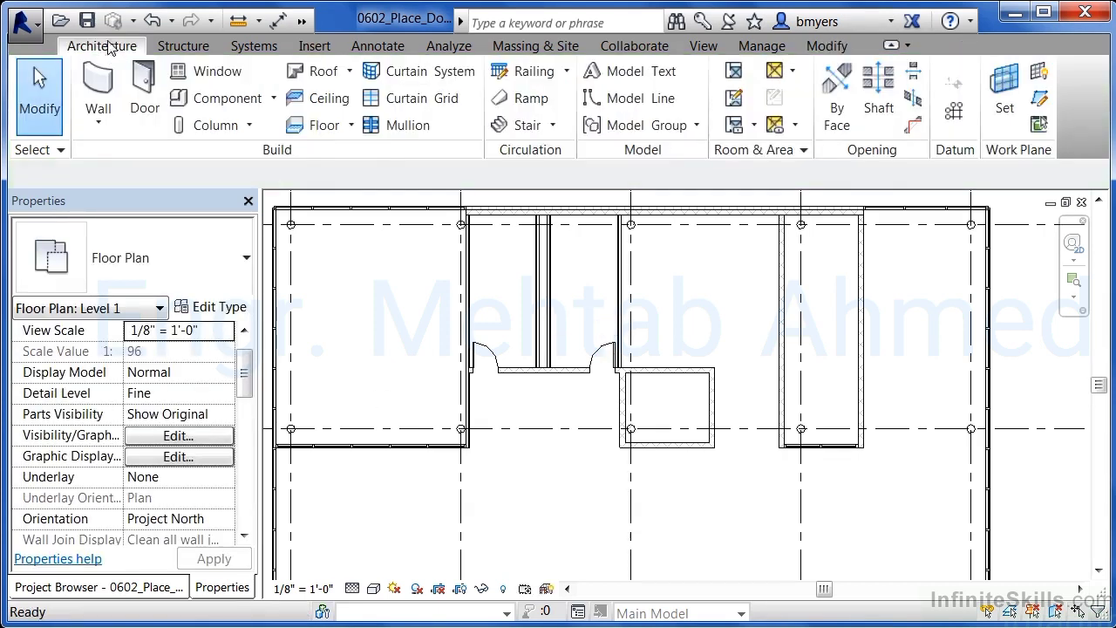
pyautogui.click(155, 101)
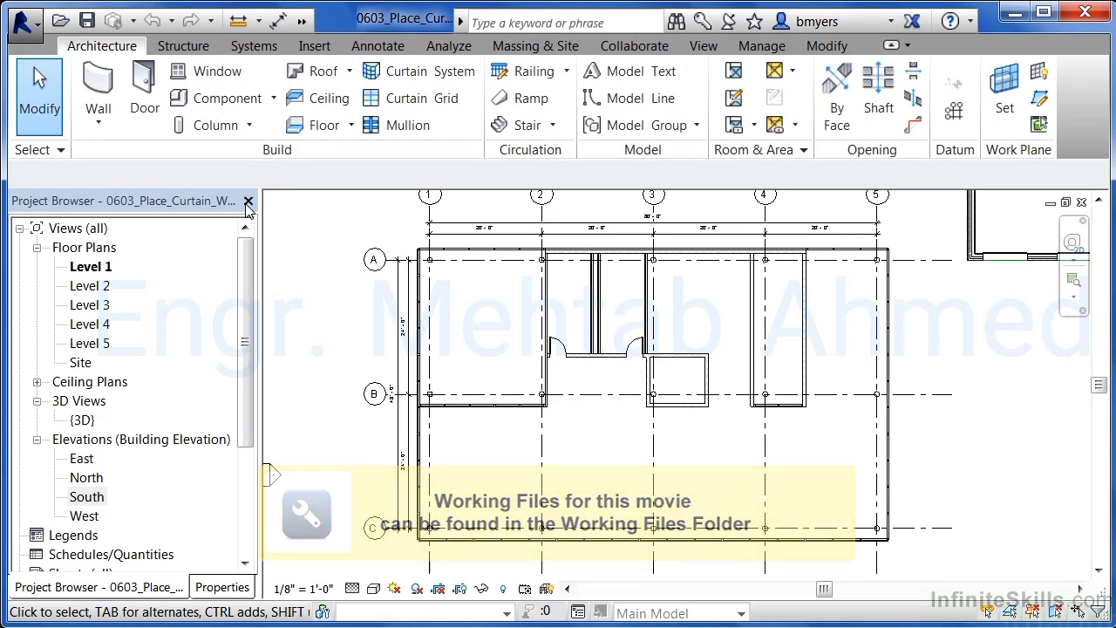
pyautogui.click(144, 96)
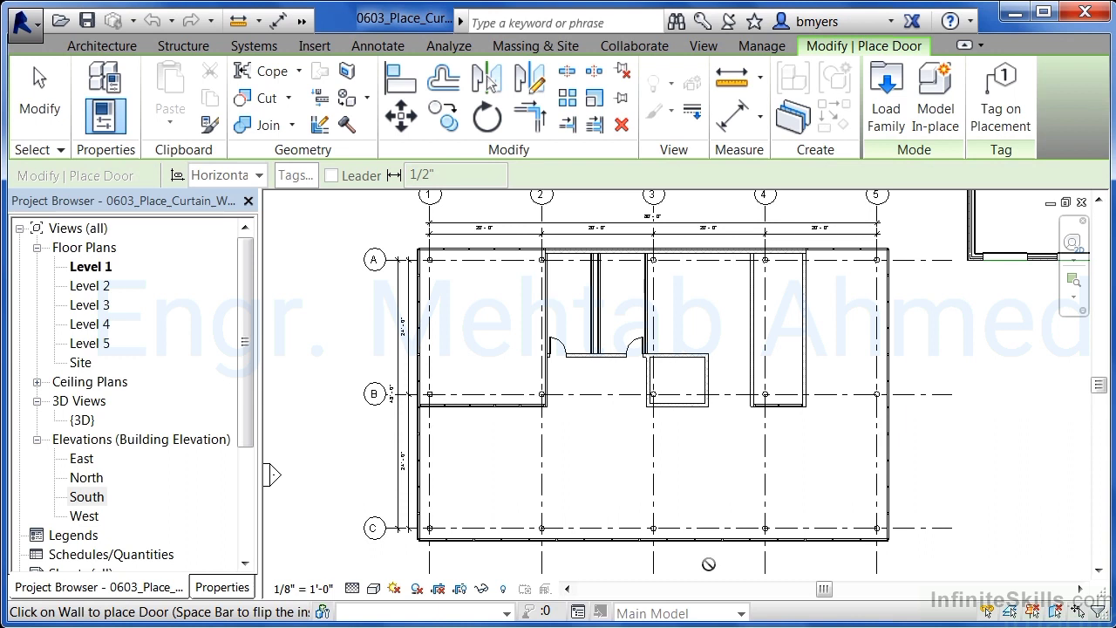
pyautogui.press('Escape')
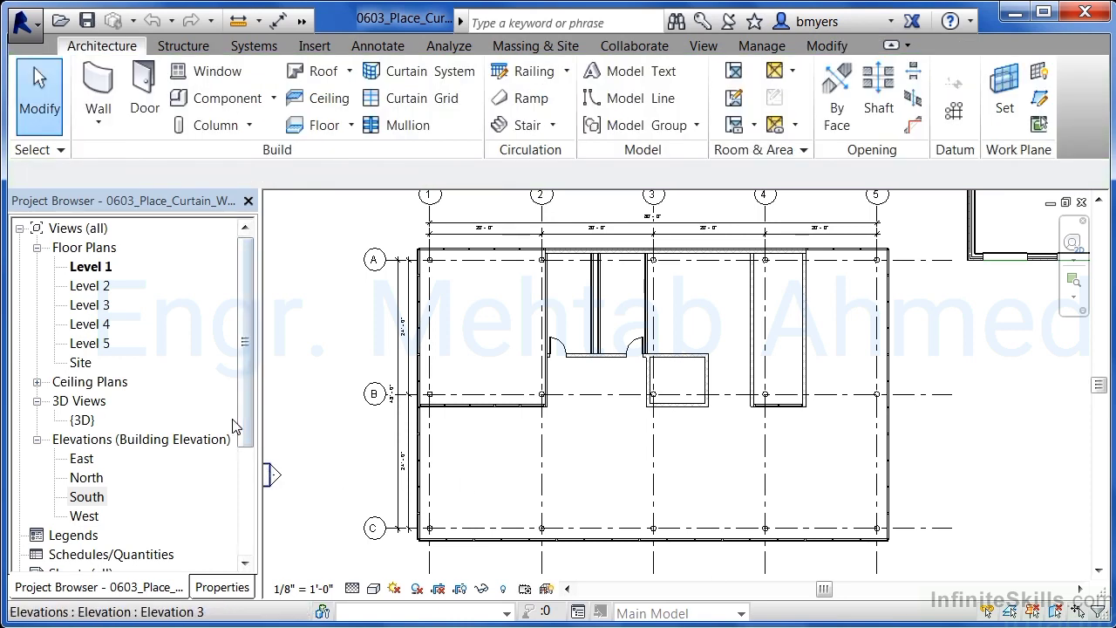
# Open the South elevation and unpin the ground-floor glazed curtain panel midway between grids 2 and 3
pyautogui.doubleClick(90, 499)
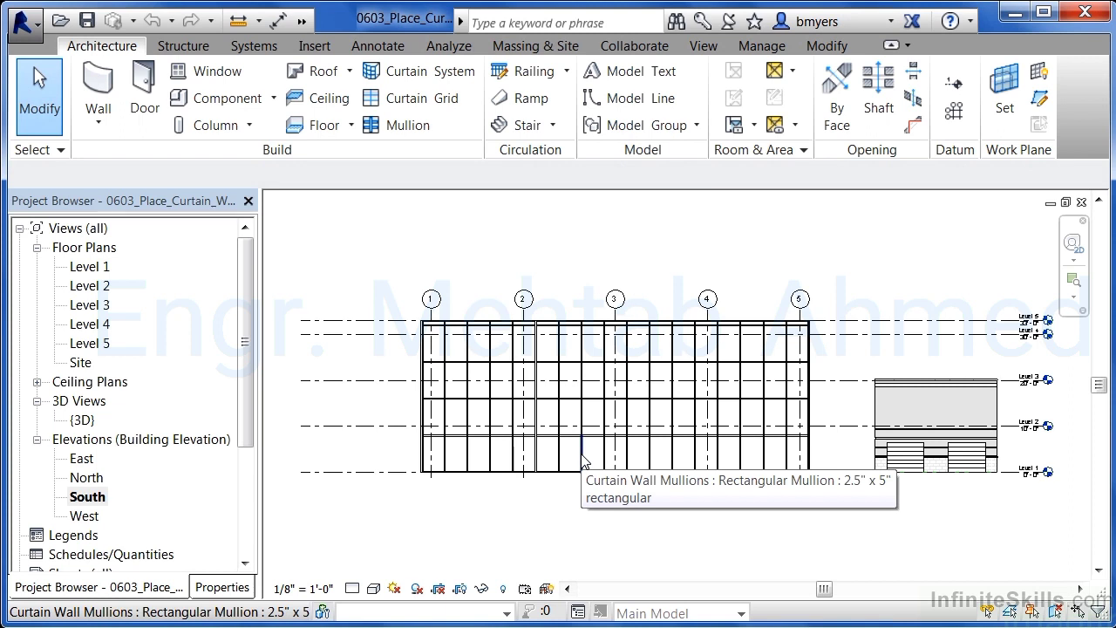
pyautogui.press('Tab')
pyautogui.press('Tab')
pyautogui.press('Tab')
pyautogui.press('Tab')
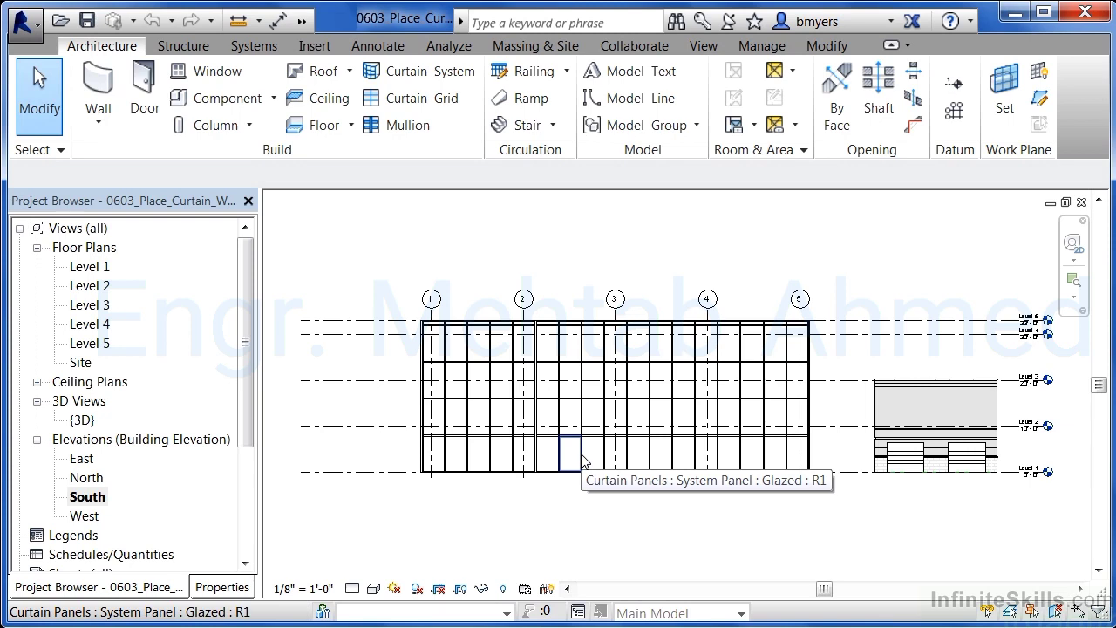
pyautogui.click(583, 463)
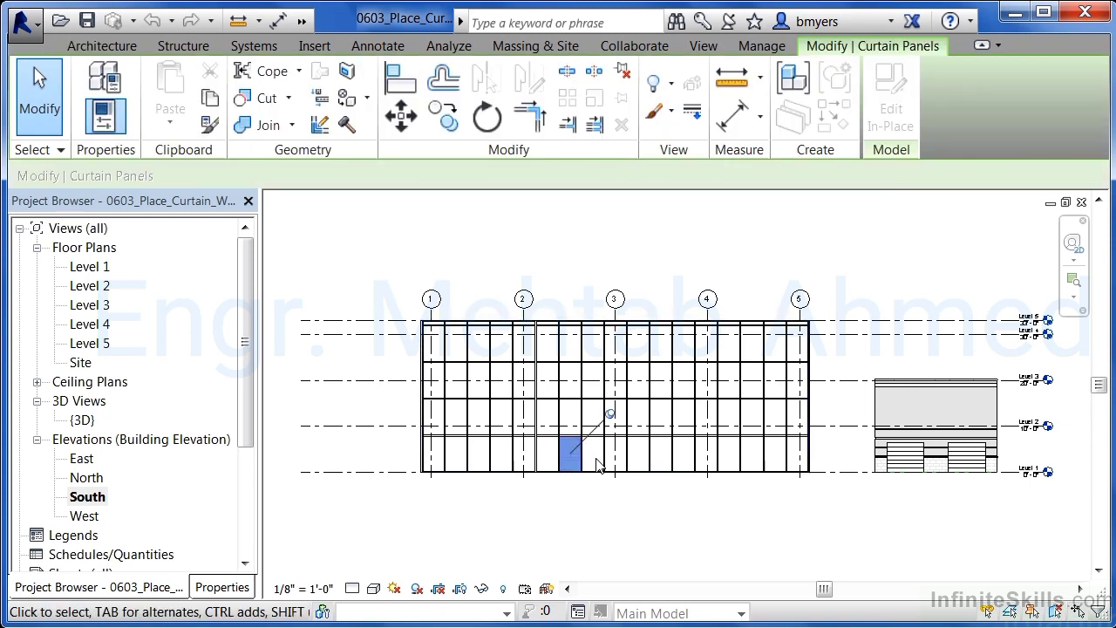
pyautogui.scroll(3, 568, 433)
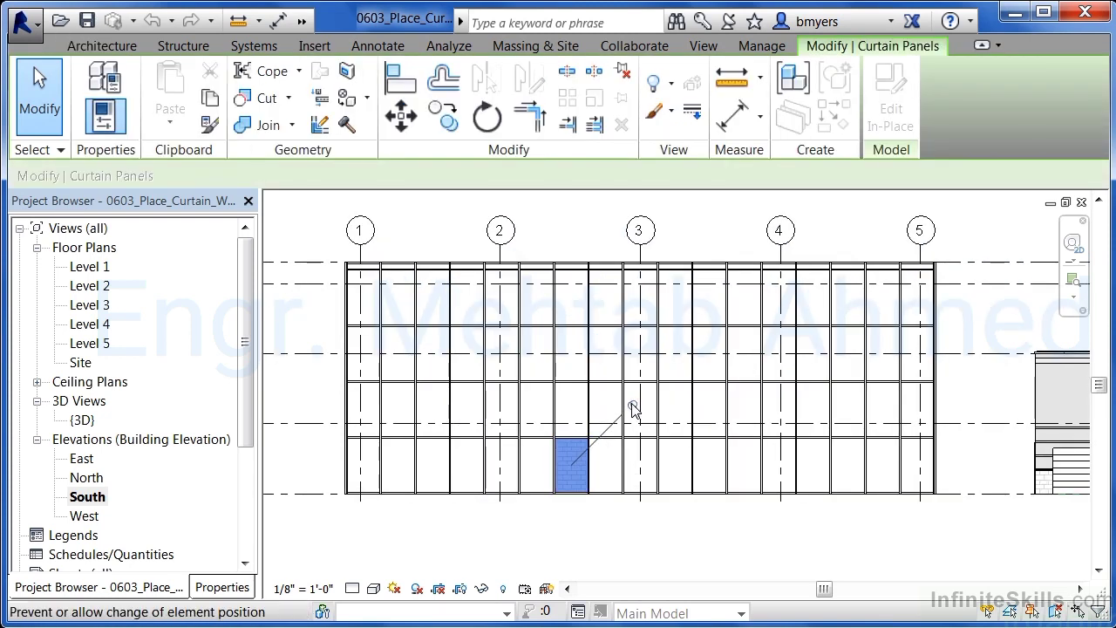
pyautogui.click(633, 407)
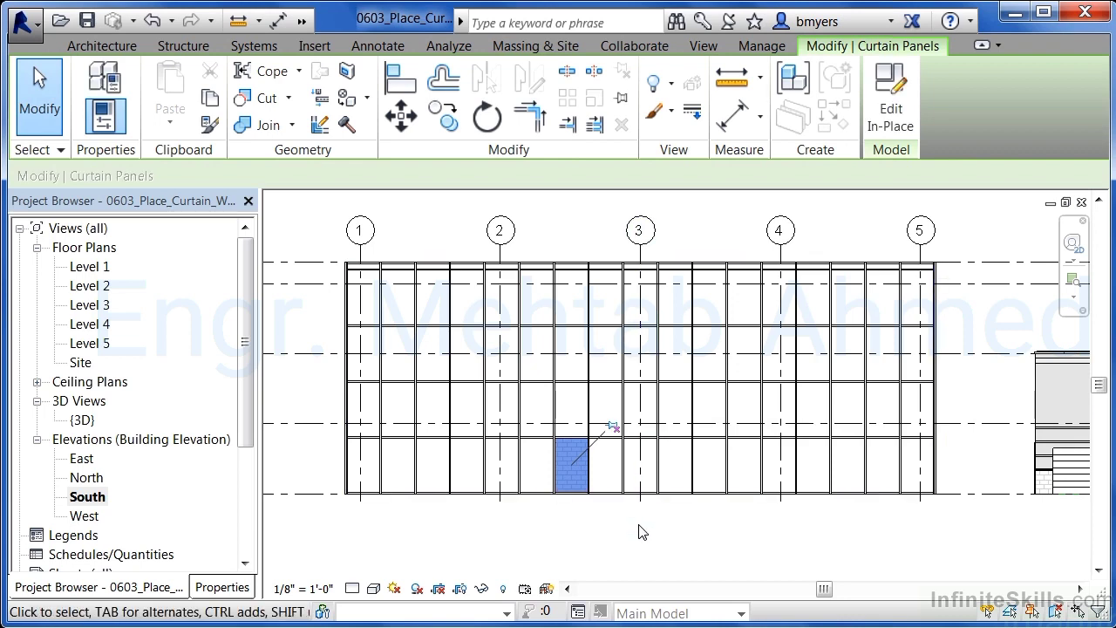
# Change the unpinned panel's type to Curtain Wall-Store Front-Dbl: Store Front Double Door and deselect it
pyautogui.click(224, 587)
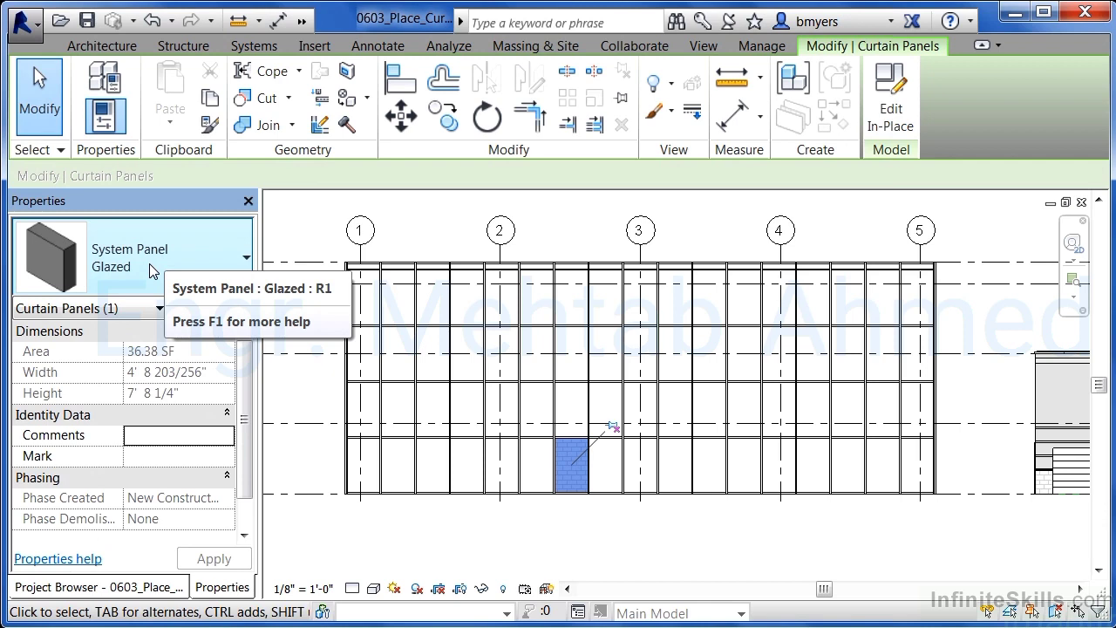
pyautogui.click(149, 264)
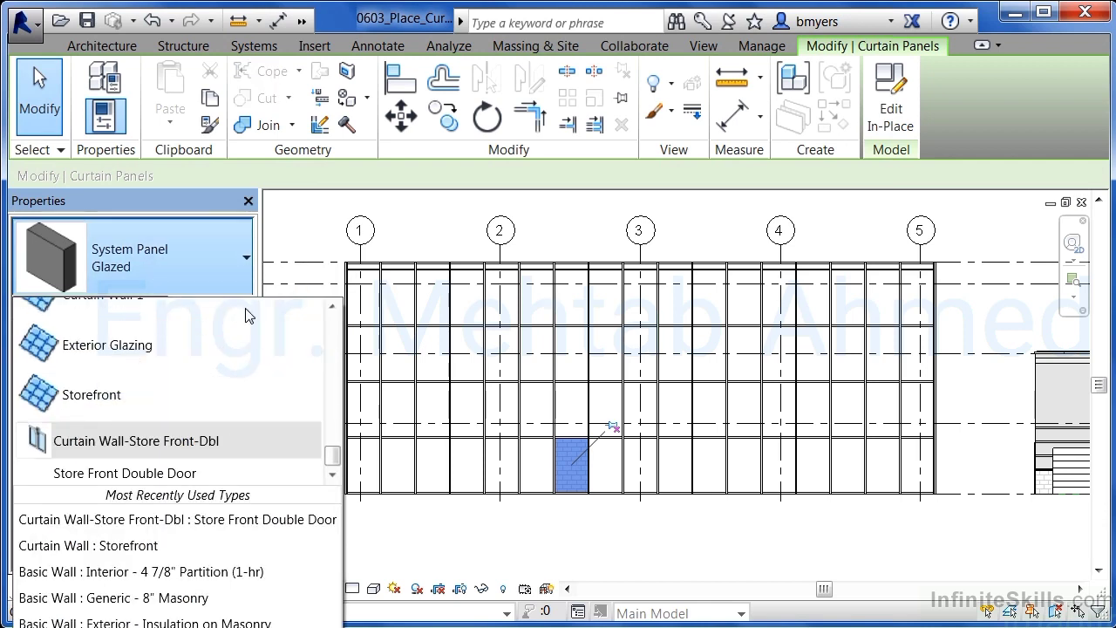
pyautogui.scroll(-1, 332, 457)
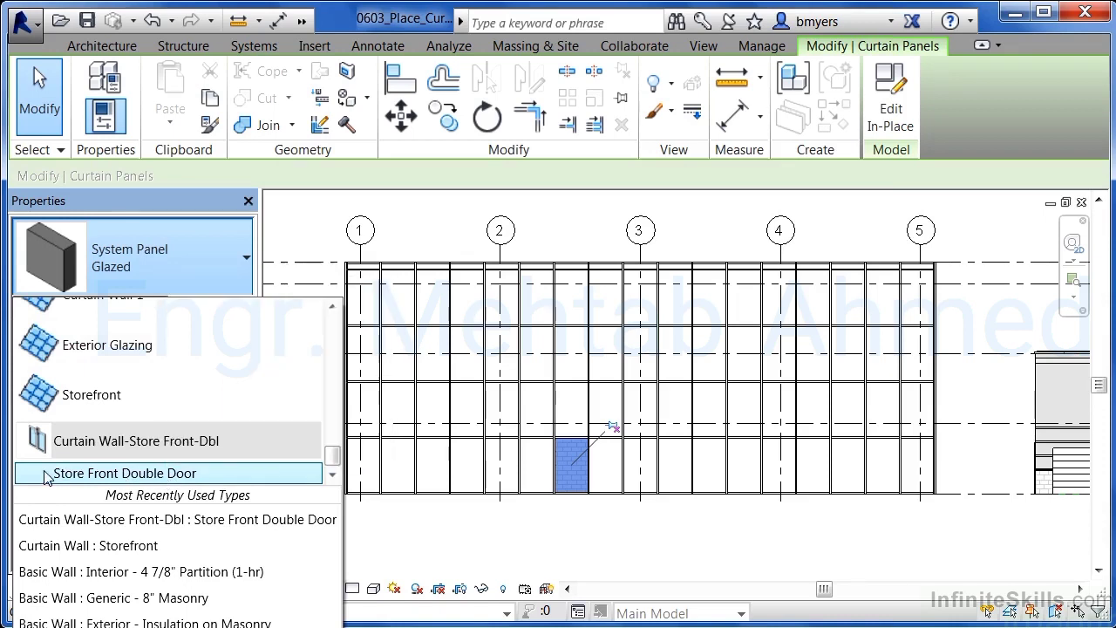
pyautogui.click(87, 475)
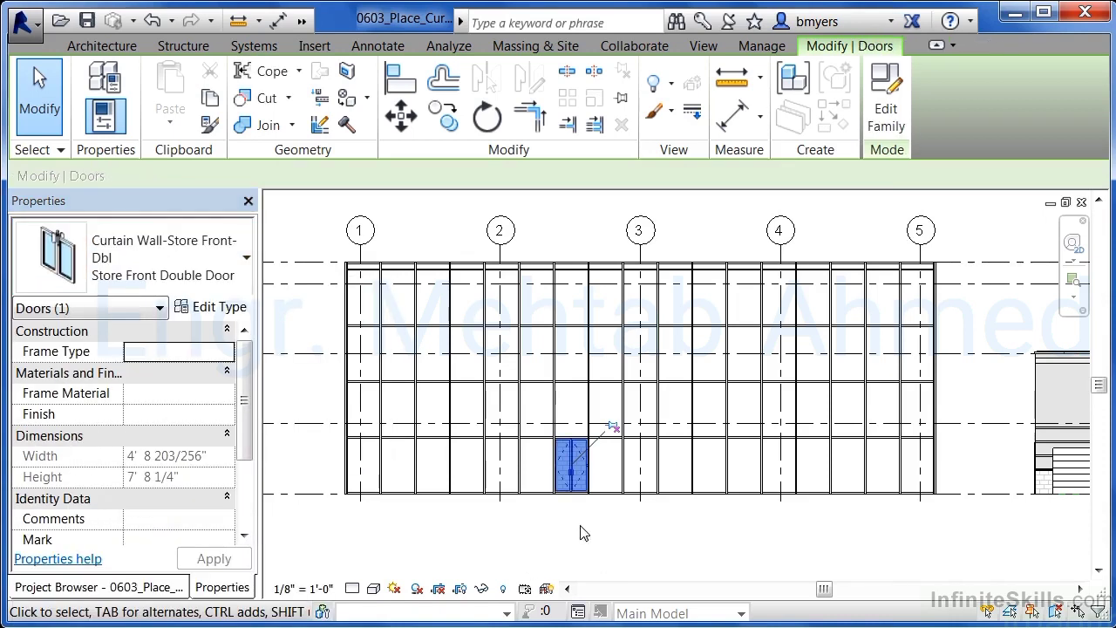
pyautogui.click(586, 530)
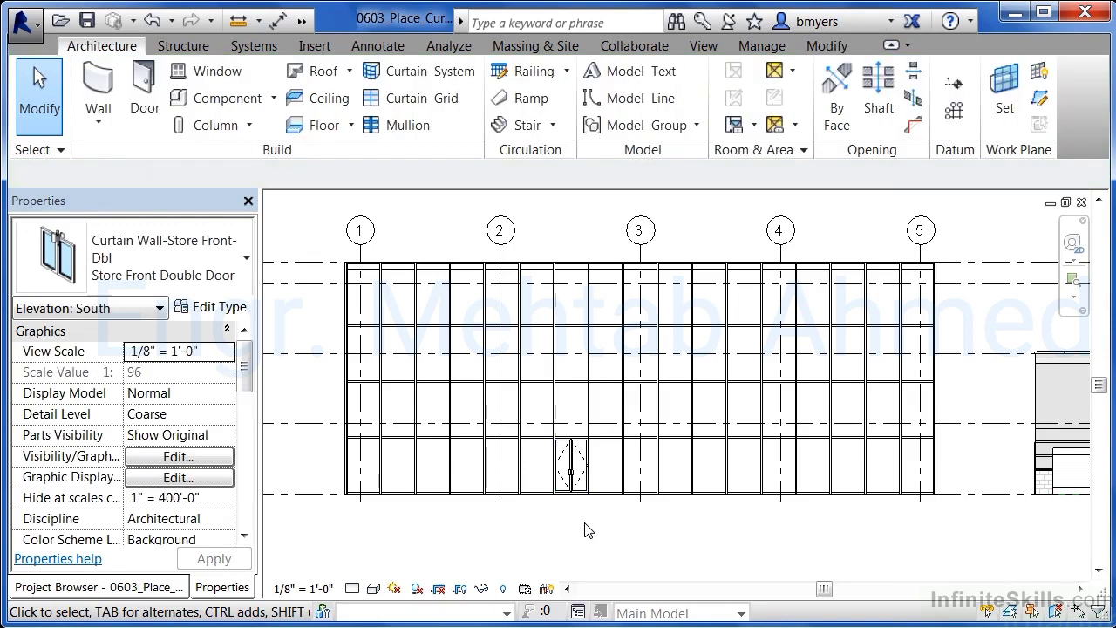
# Unpin and delete the rectangular mullion beneath the storefront double door, and close the South elevation to return to the Level 1 floor plan
pyautogui.scroll(2, 621, 469)
pyautogui.scroll(3, 562, 465)
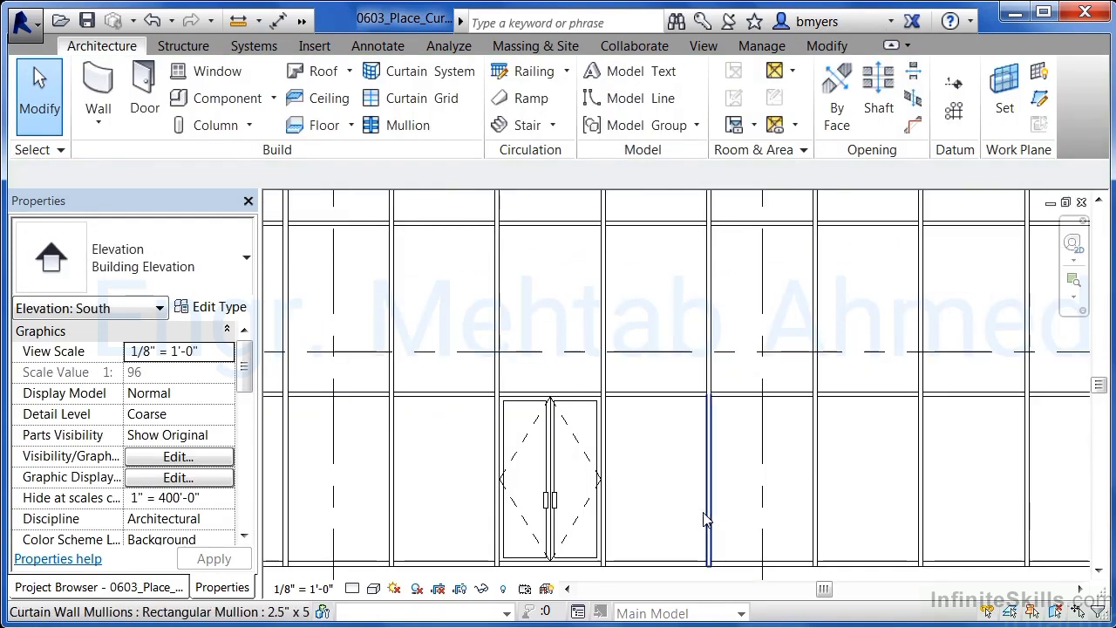
pyautogui.scroll(4, 526, 579)
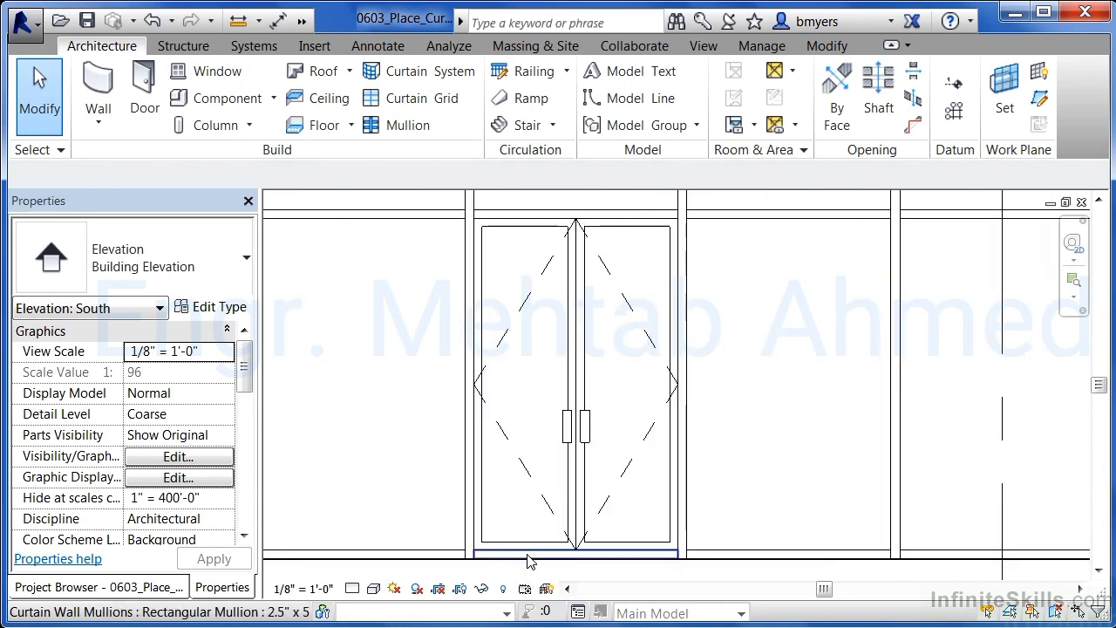
pyautogui.click(528, 560)
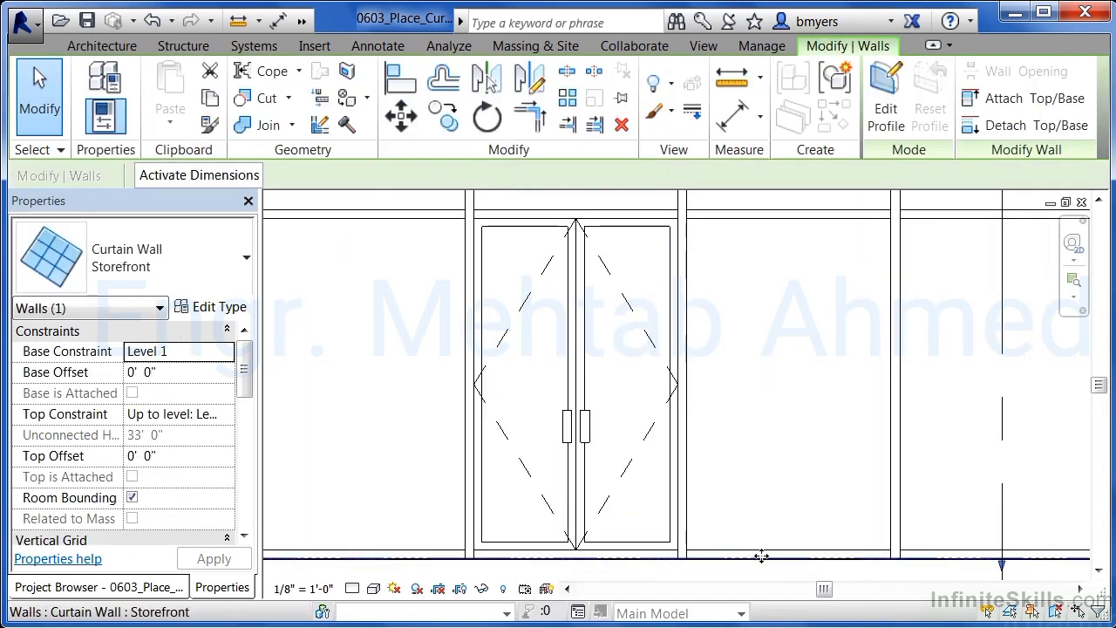
pyautogui.press('Escape')
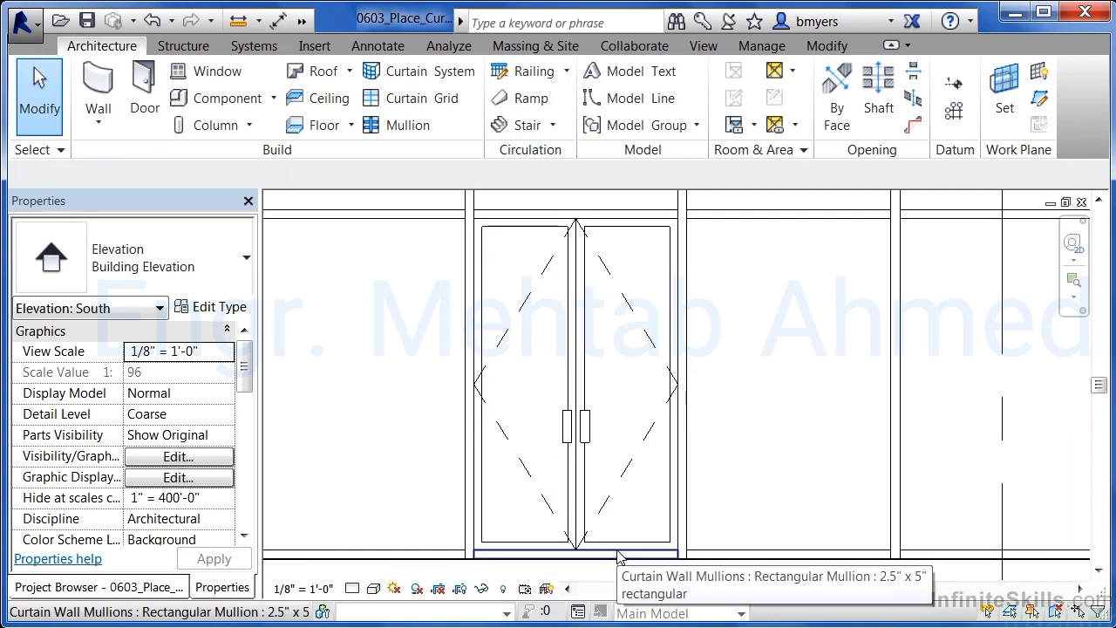
pyautogui.click(617, 556)
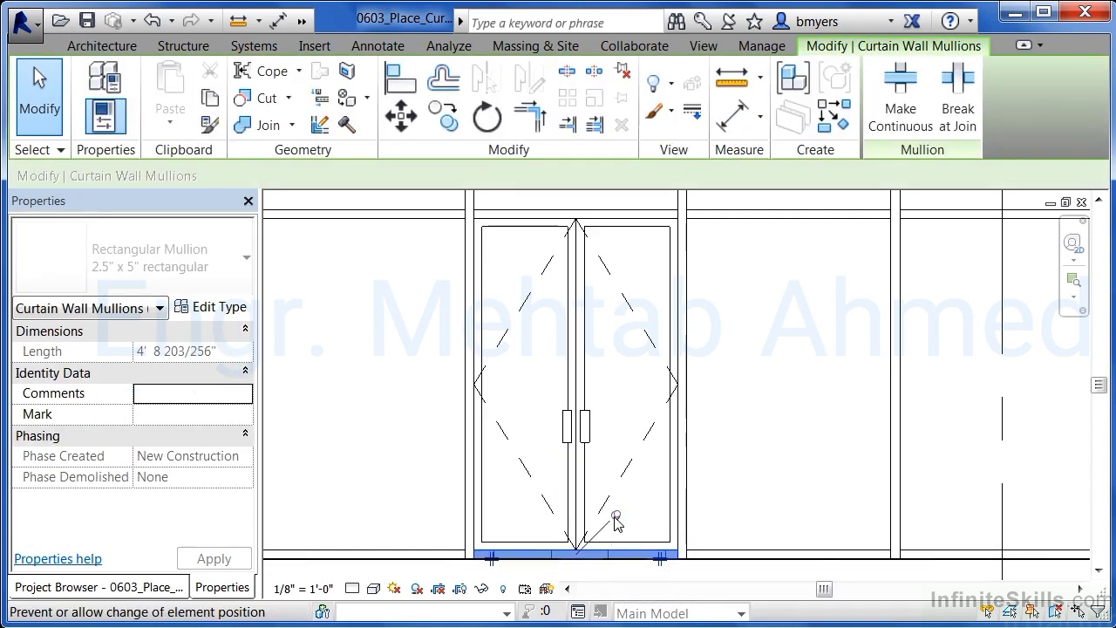
pyautogui.click(615, 518)
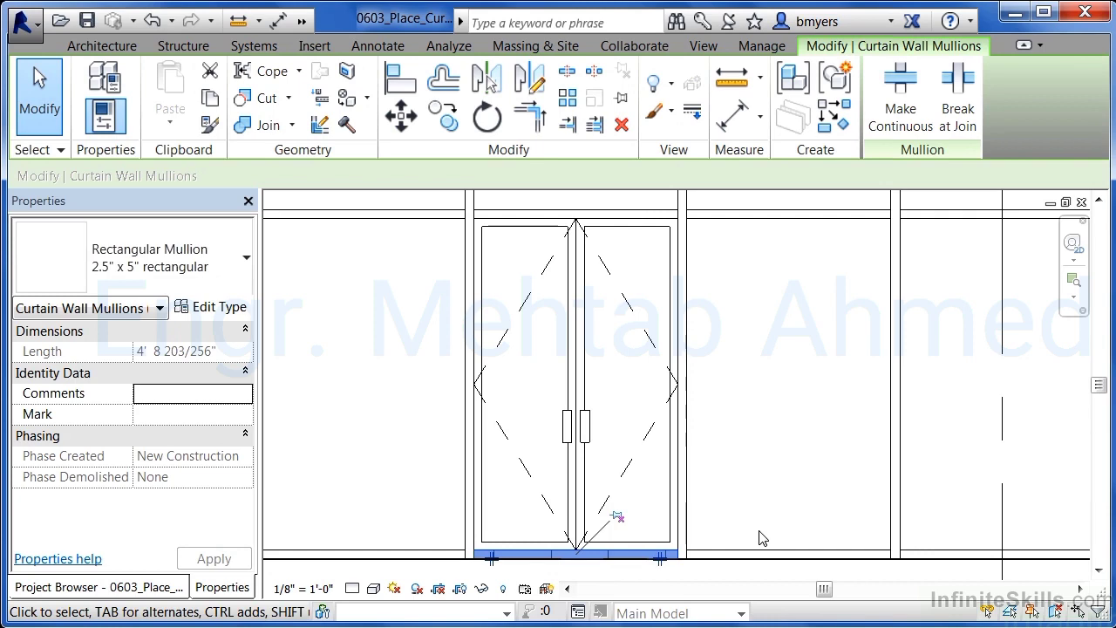
pyautogui.press('Delete')
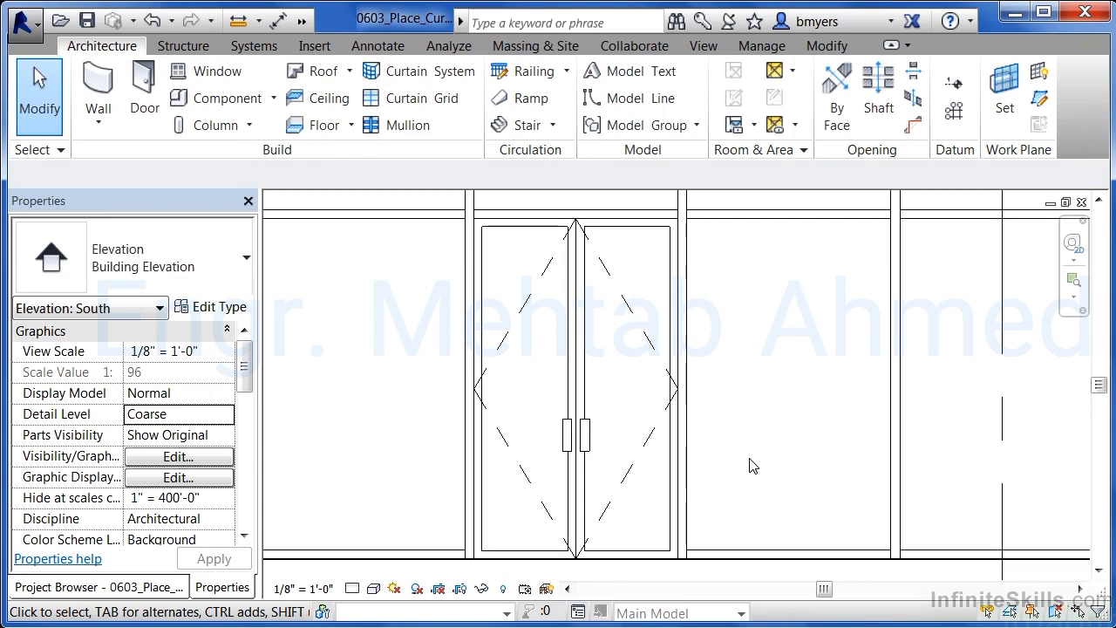
pyautogui.scroll(-6, 751, 465)
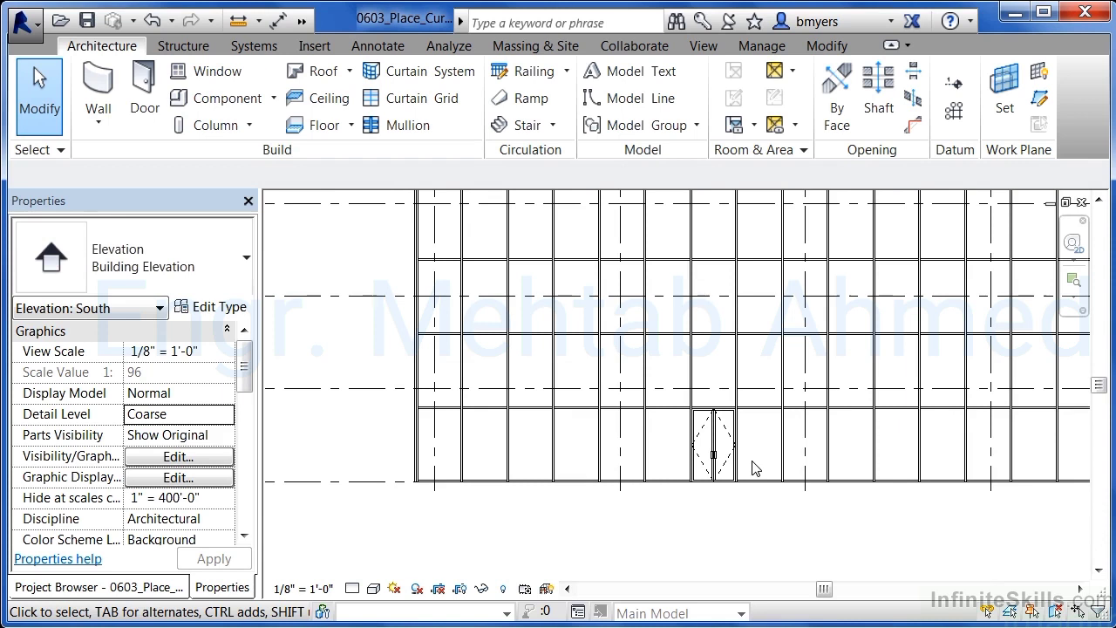
pyautogui.click(1082, 203)
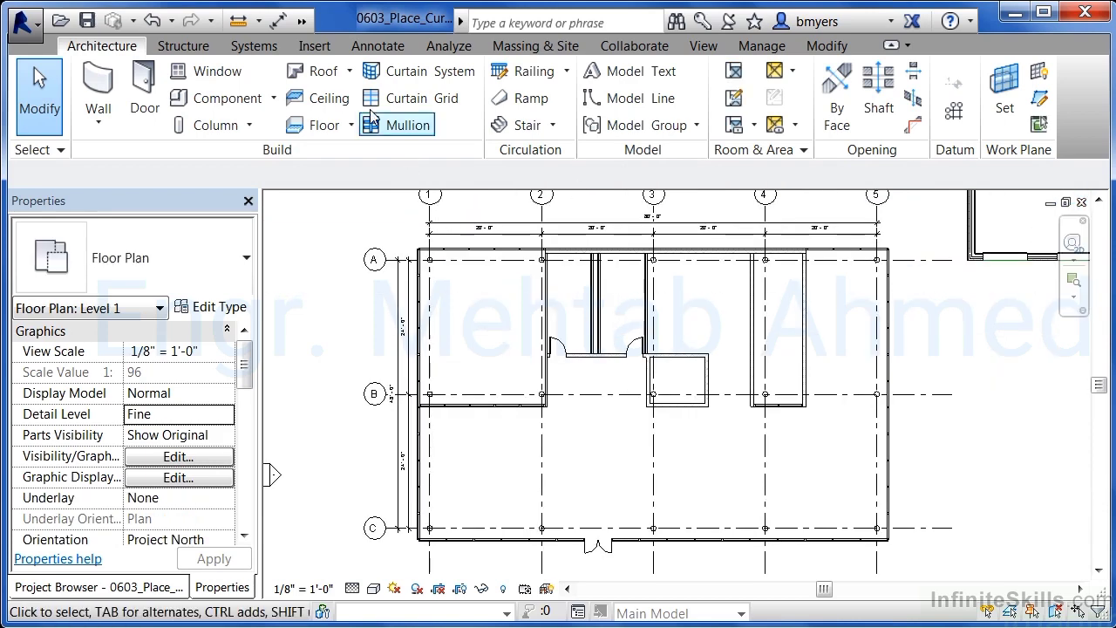
# Open the default 3D view and orient the model to show the interior storefront walls from the south
pyautogui.click(301, 20)
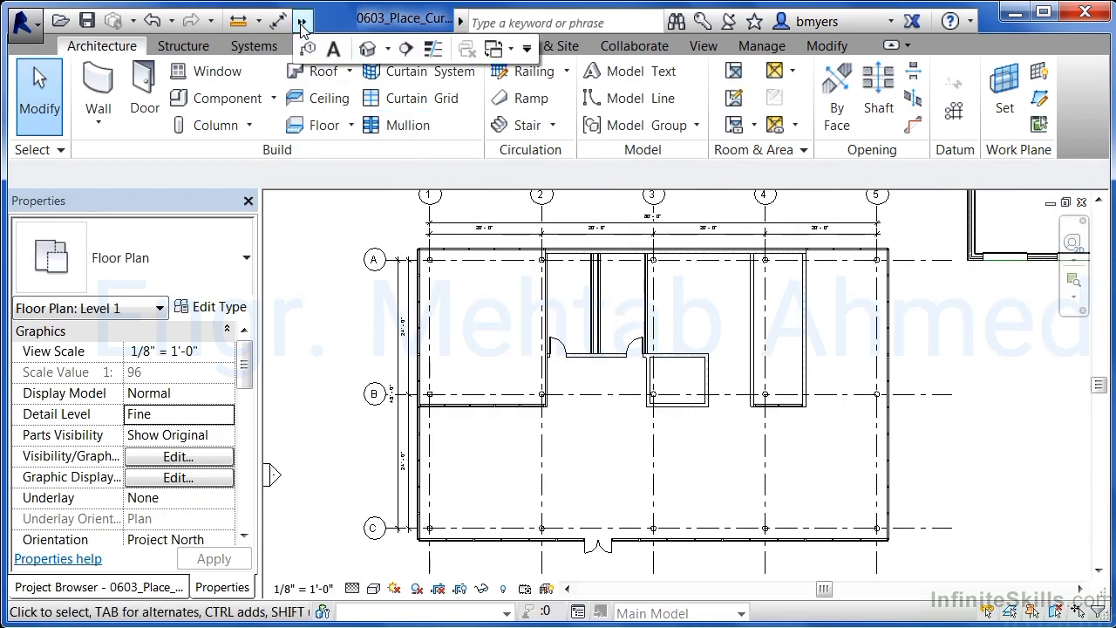
pyautogui.click(367, 50)
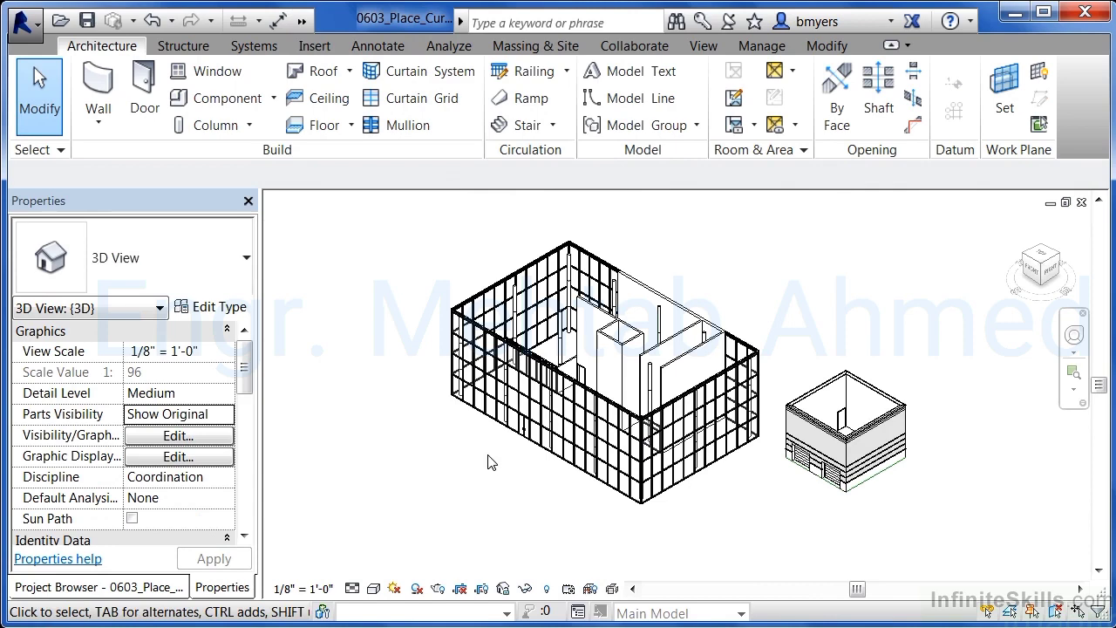
pyautogui.keyDown('shift'); pyautogui.moveTo(393, 401); pyautogui.dragTo(402, 408, button='middle'); pyautogui.keyUp('shift')
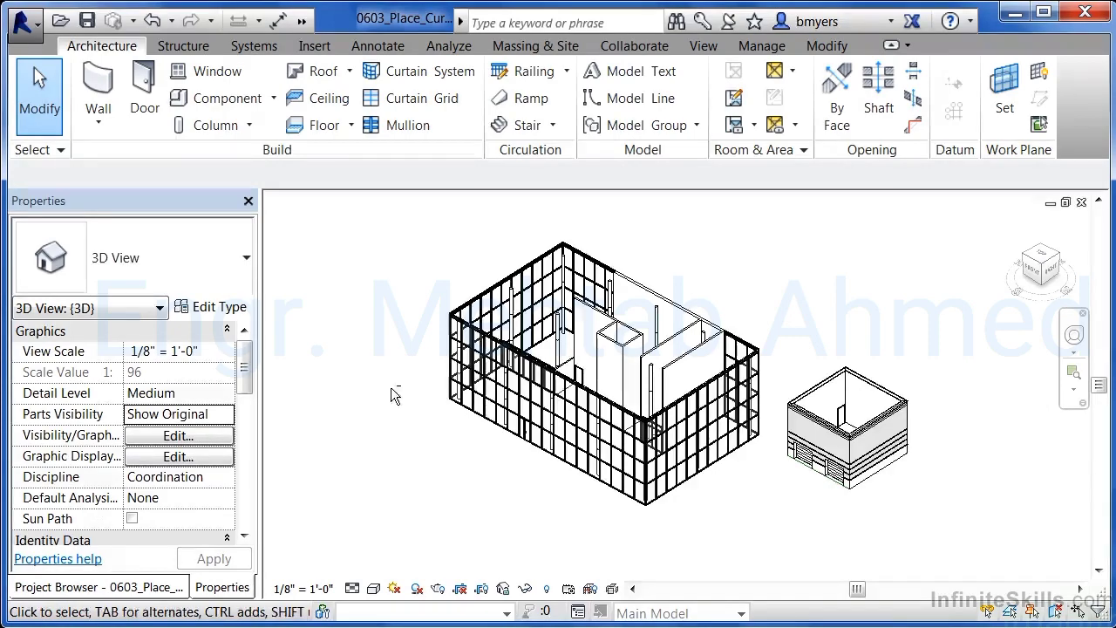
pyautogui.moveTo(404, 401); pyautogui.dragTo(532, 523, button='middle')
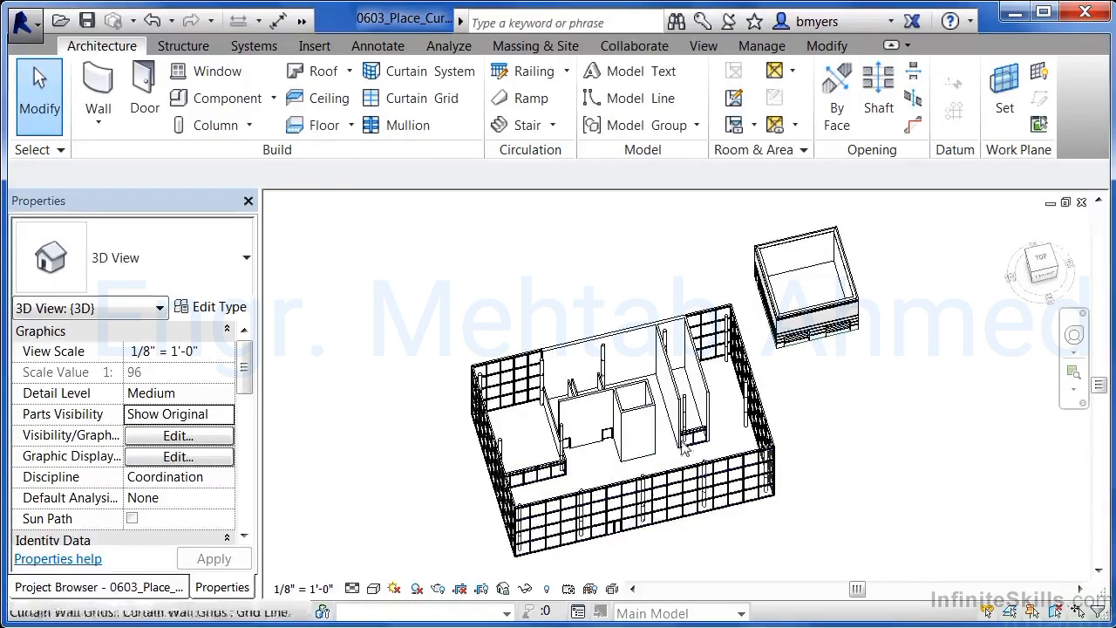
# Unpin the second glazed panel from the east end of the storefront wall between grids 1 and 2, and change it to Store Front Double Door
pyautogui.scroll(6, 685, 447)
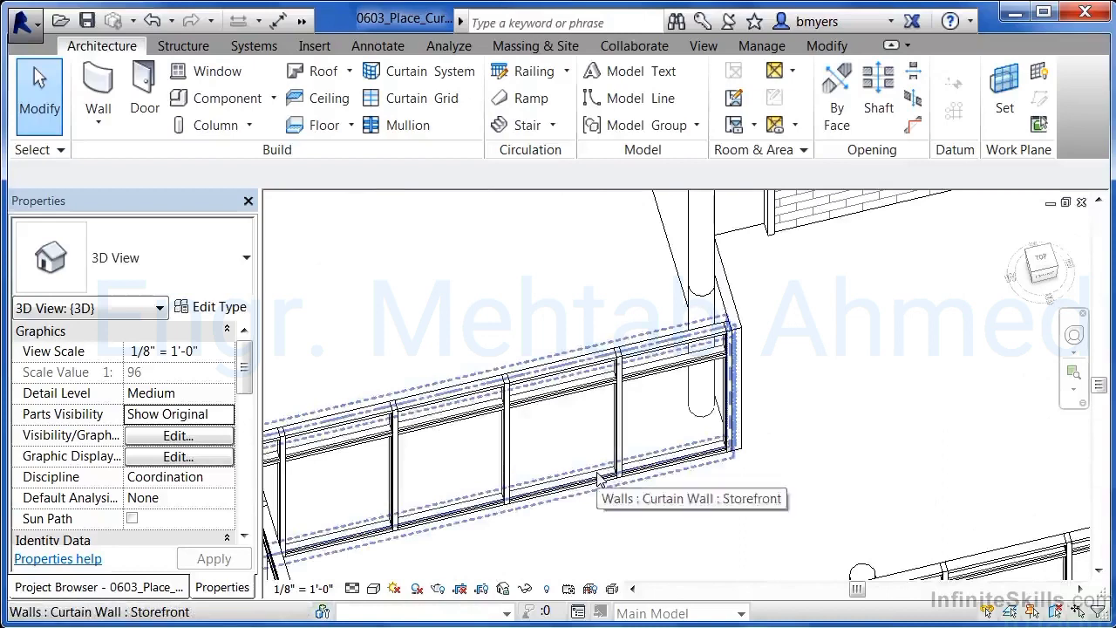
pyautogui.press('Tab')
pyautogui.click(598, 479)
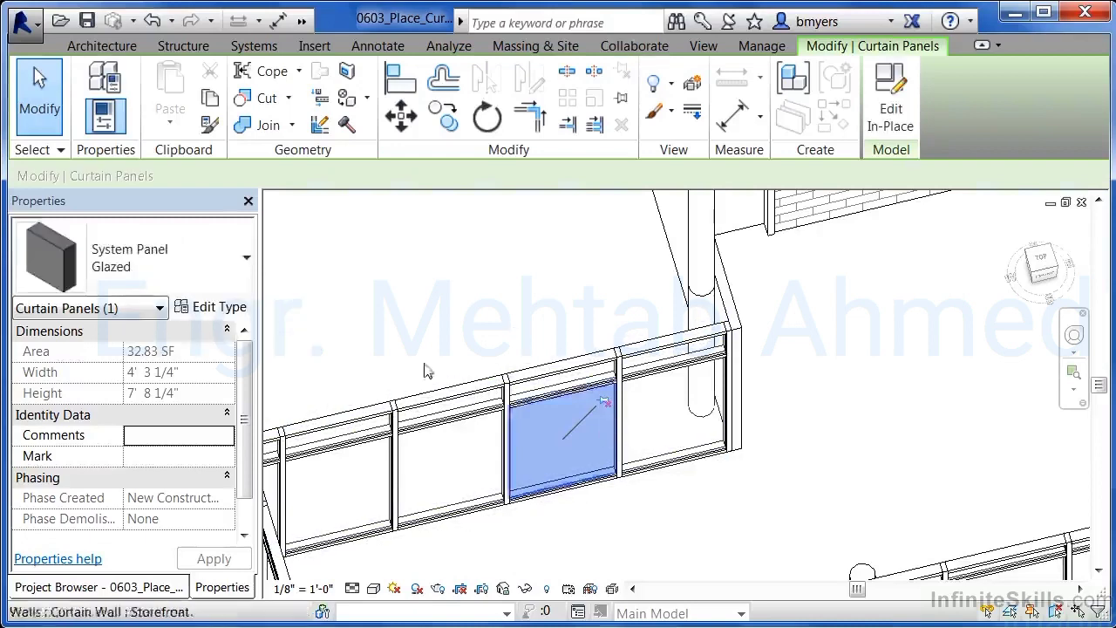
pyautogui.click(188, 261)
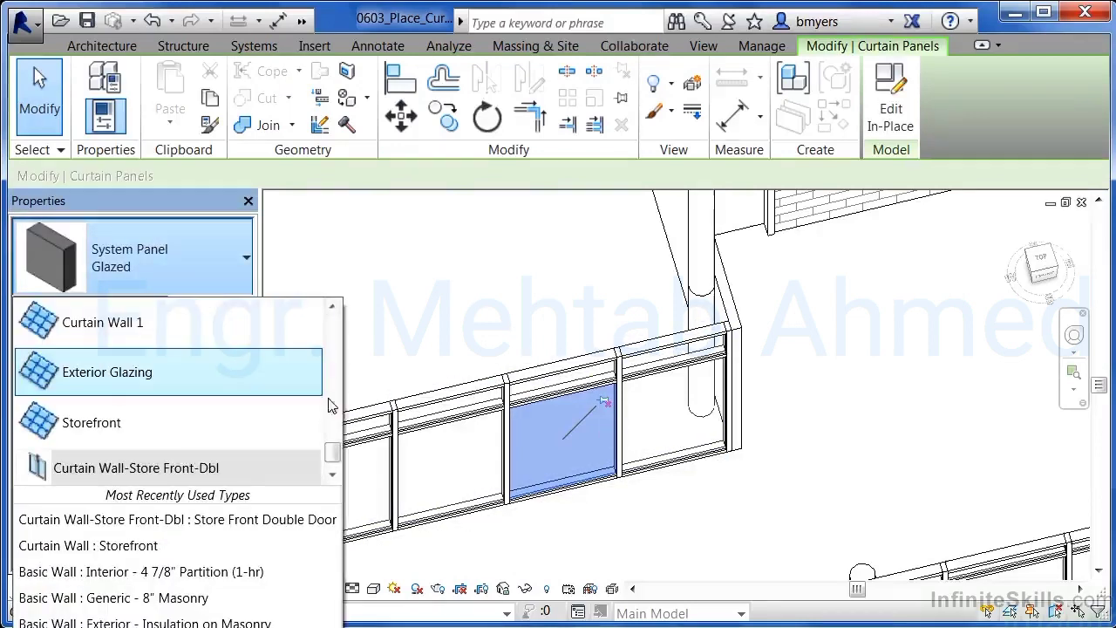
pyautogui.click(332, 474)
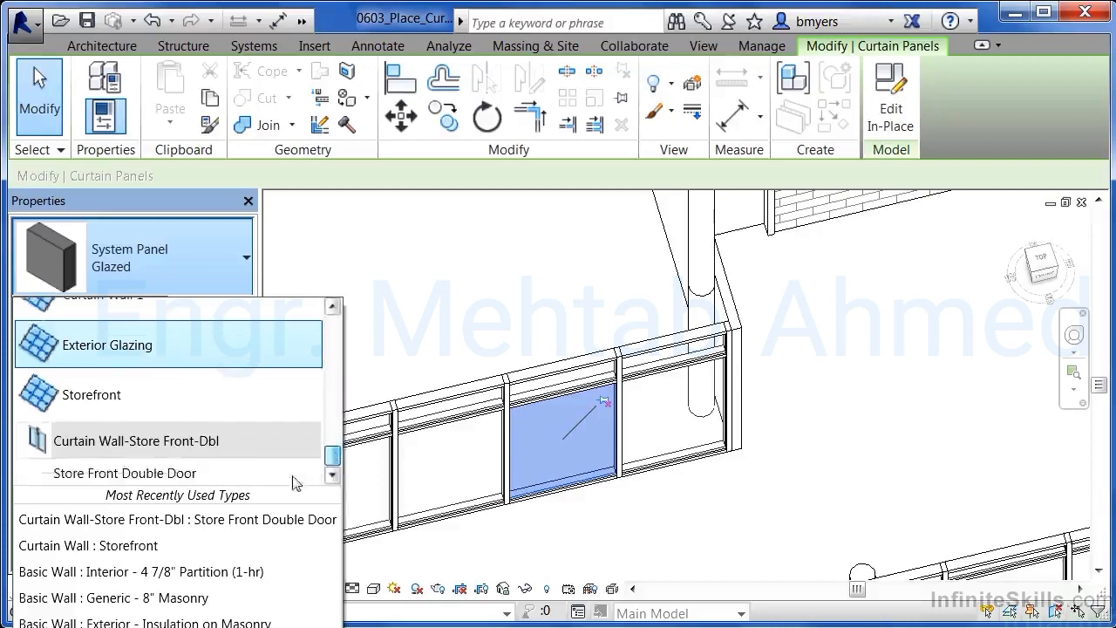
pyautogui.click(166, 472)
pyautogui.press('Escape')
# Unpin and delete the rectangular mullion beneath the new double door in the storefront wall between grids 1 and 2
pyautogui.scroll(3, 562, 497)
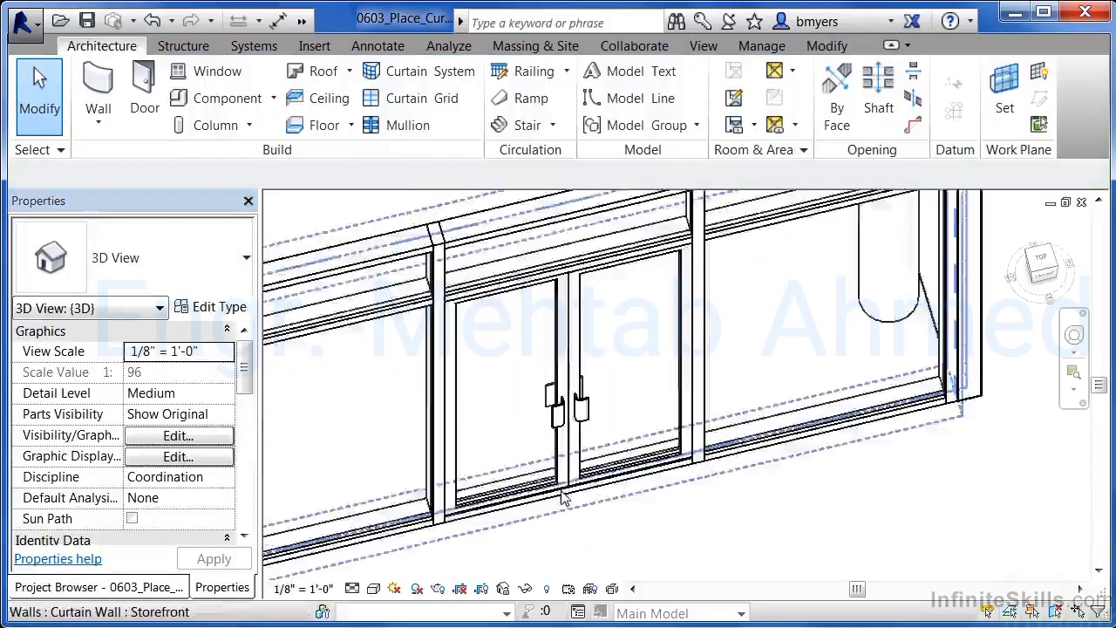
pyautogui.scroll(2, 562, 497)
pyautogui.click(574, 499)
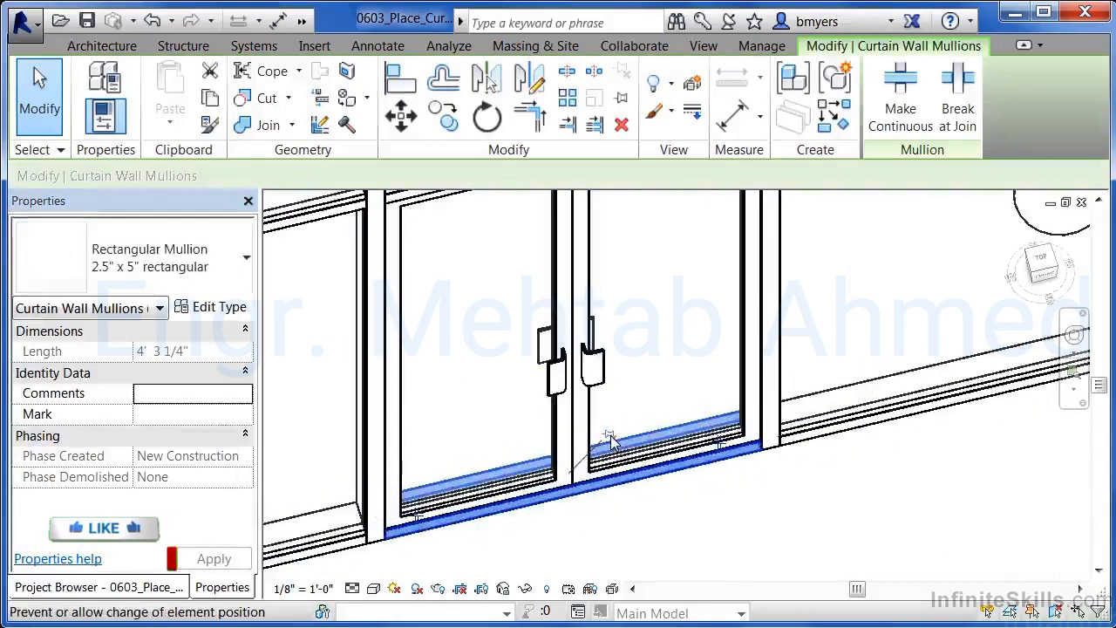
pyautogui.press('Escape')
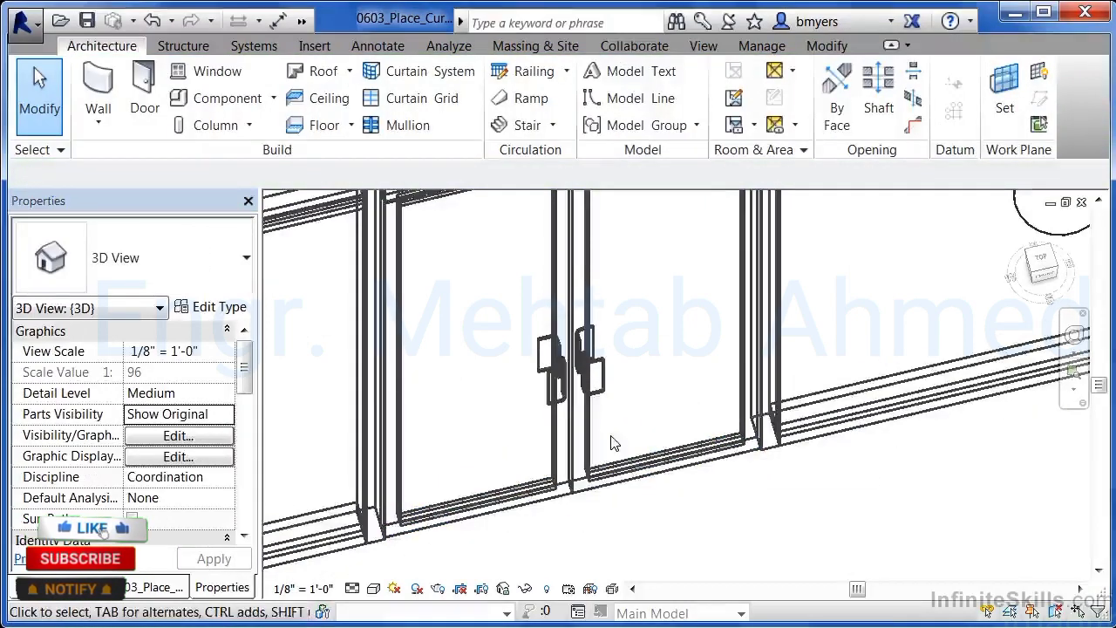
# In the two-bay storefront wall near grid 4, unpin the right lower glazed panel and change its type to Store Front Double Door
pyautogui.scroll(-6, 613, 442)
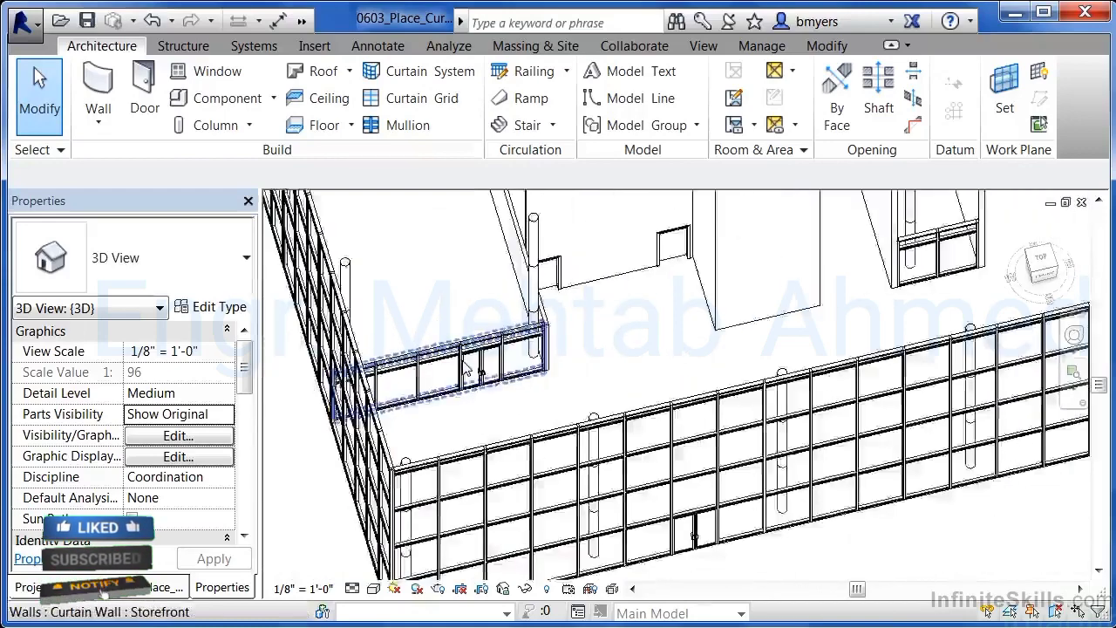
pyautogui.scroll(-2, 466, 369)
pyautogui.scroll(5, 737, 267)
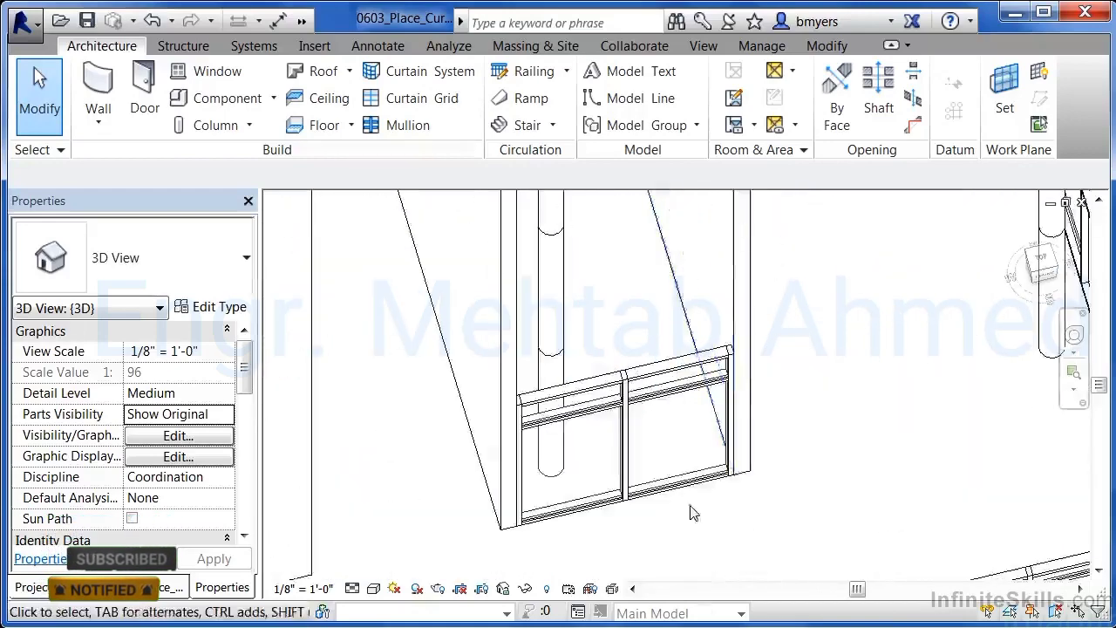
pyautogui.scroll(2, 680, 478)
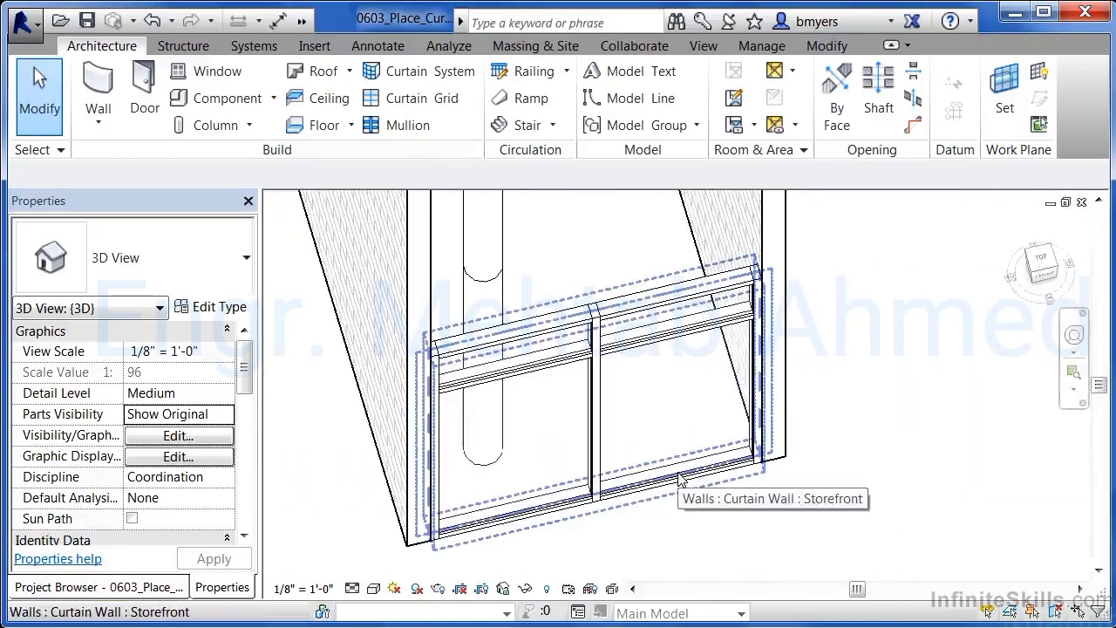
pyautogui.press('Tab')
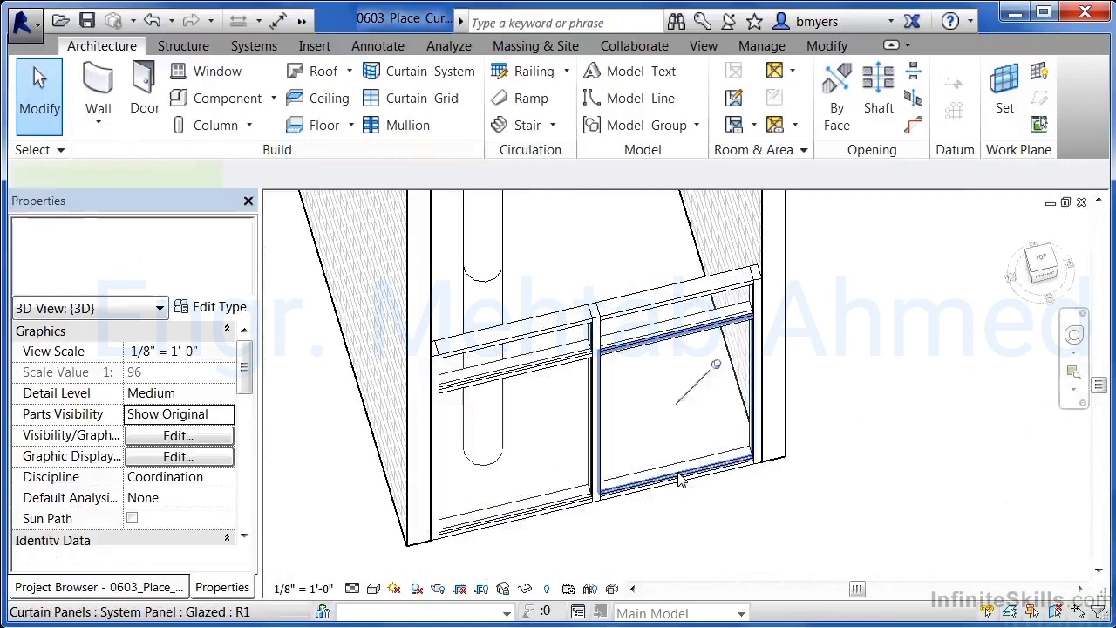
pyautogui.click(680, 478)
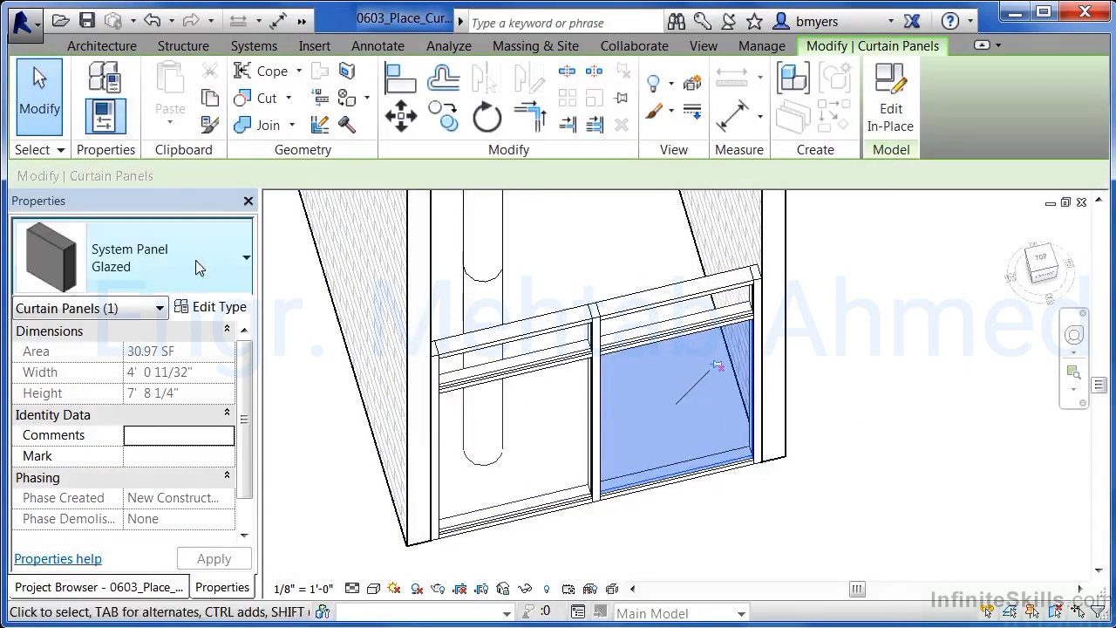
pyautogui.click(247, 260)
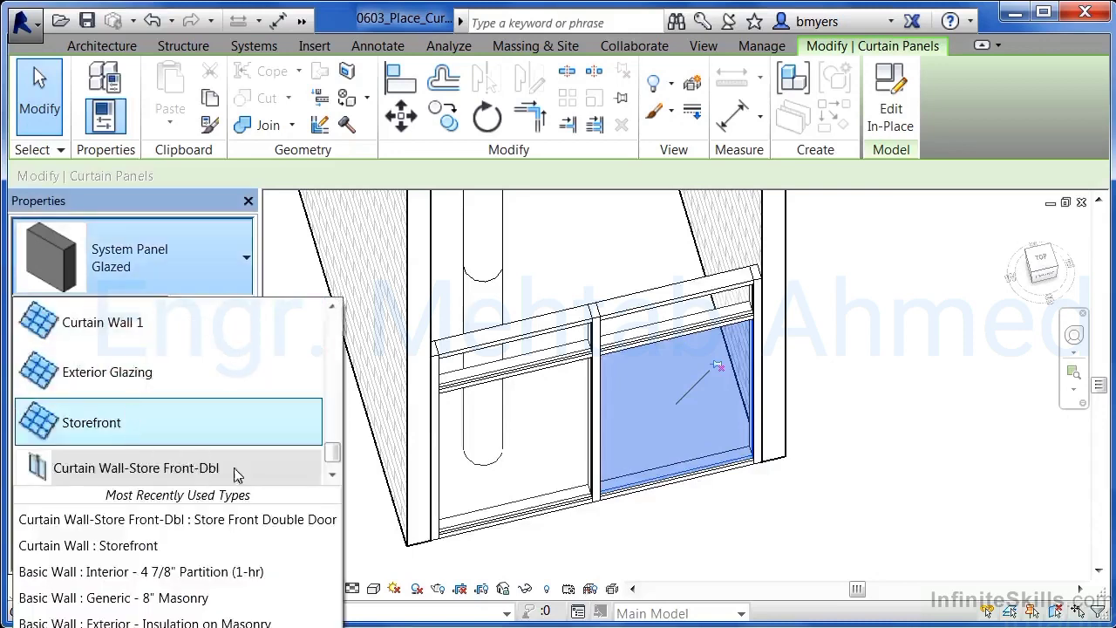
pyautogui.click(332, 475)
pyautogui.click(200, 474)
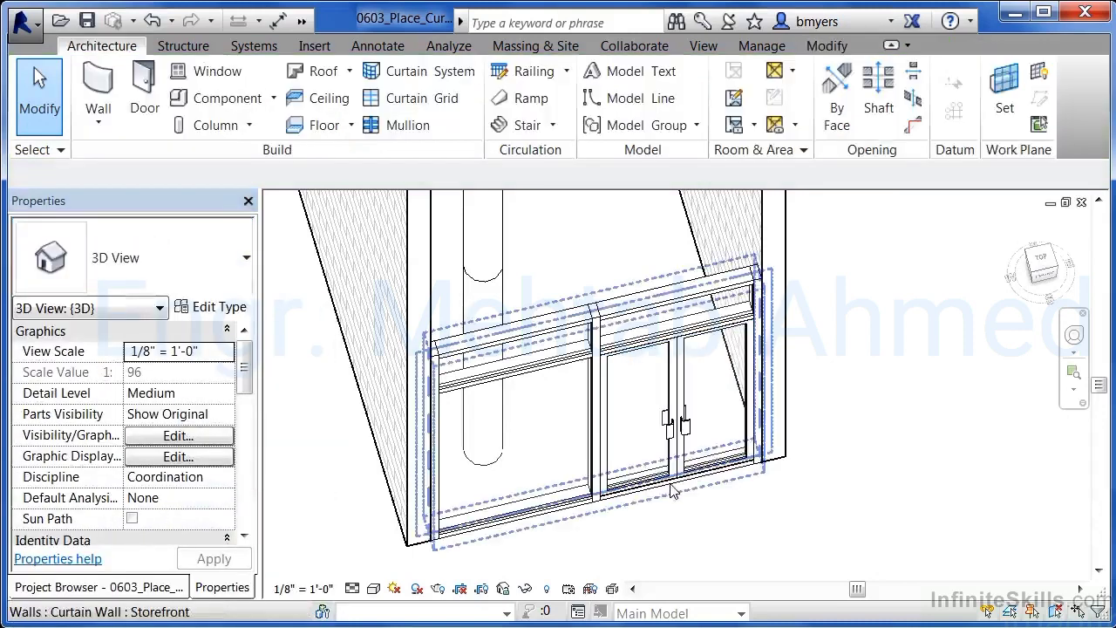
# Unpin and delete the rectangular mullion beneath the double door in the two-bay storefront wall near grid 4
pyautogui.click(672, 488)
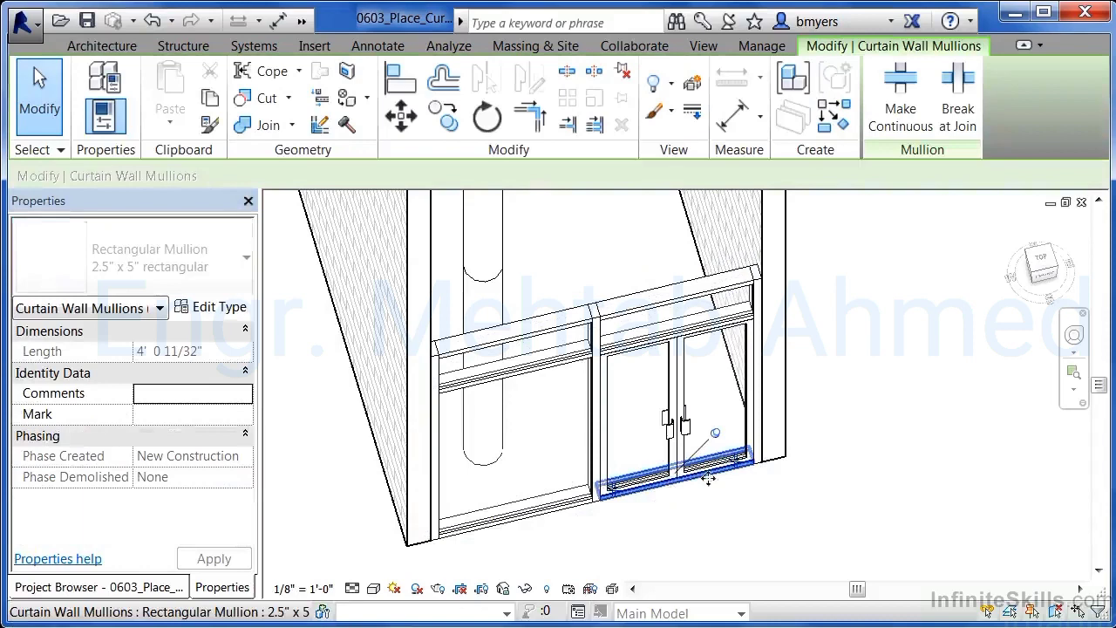
pyautogui.click(716, 435)
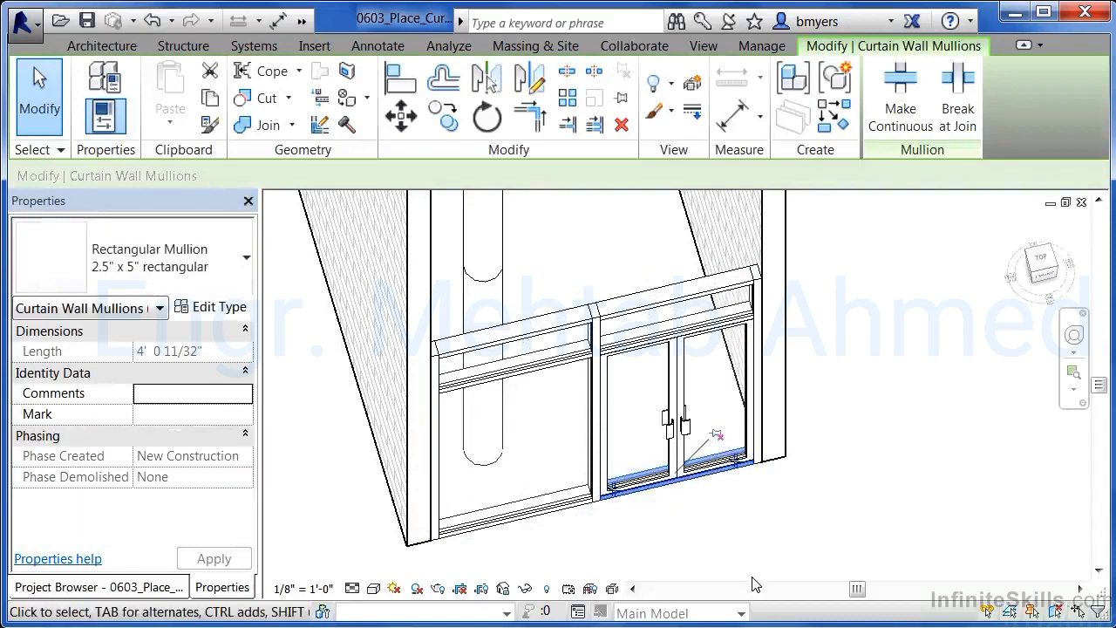
pyautogui.press('Delete')
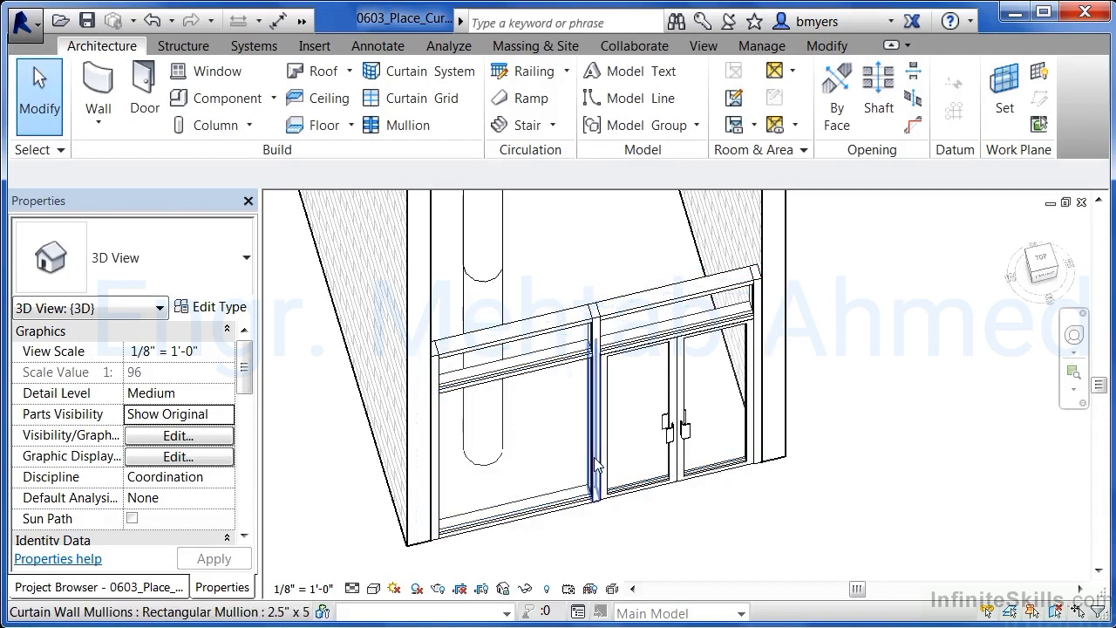
# Unpin the left lower glazed panel of the two-bay storefront wall and change its type to Store Front Double Door
pyautogui.press('Tab')
pyautogui.press('Tab')
pyautogui.press('Tab')
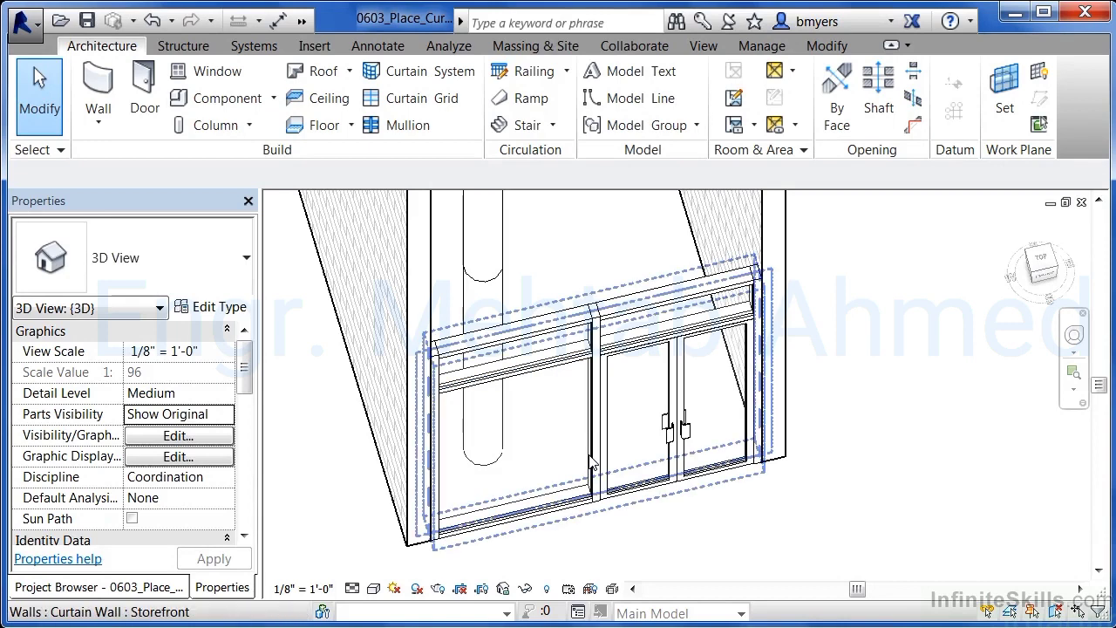
pyautogui.click(591, 462)
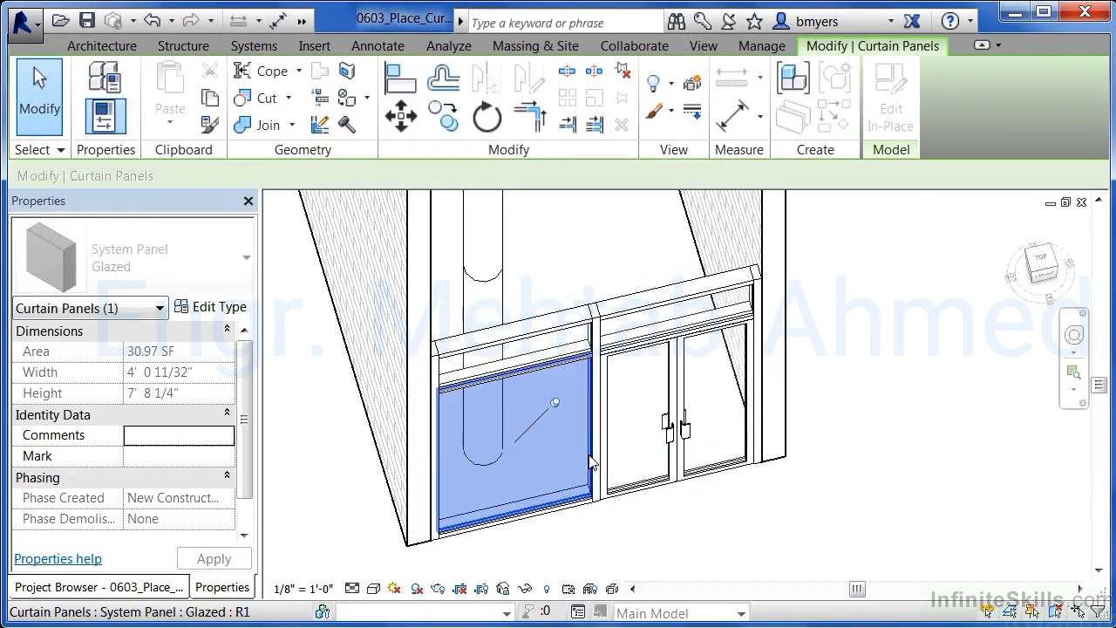
pyautogui.click(552, 407)
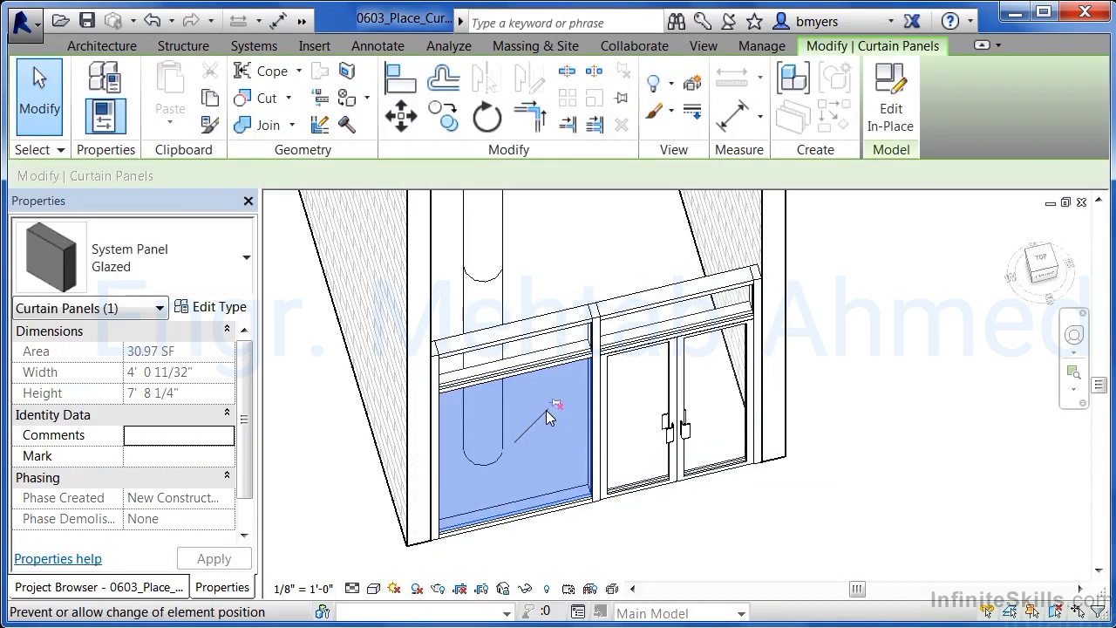
pyautogui.click(210, 290)
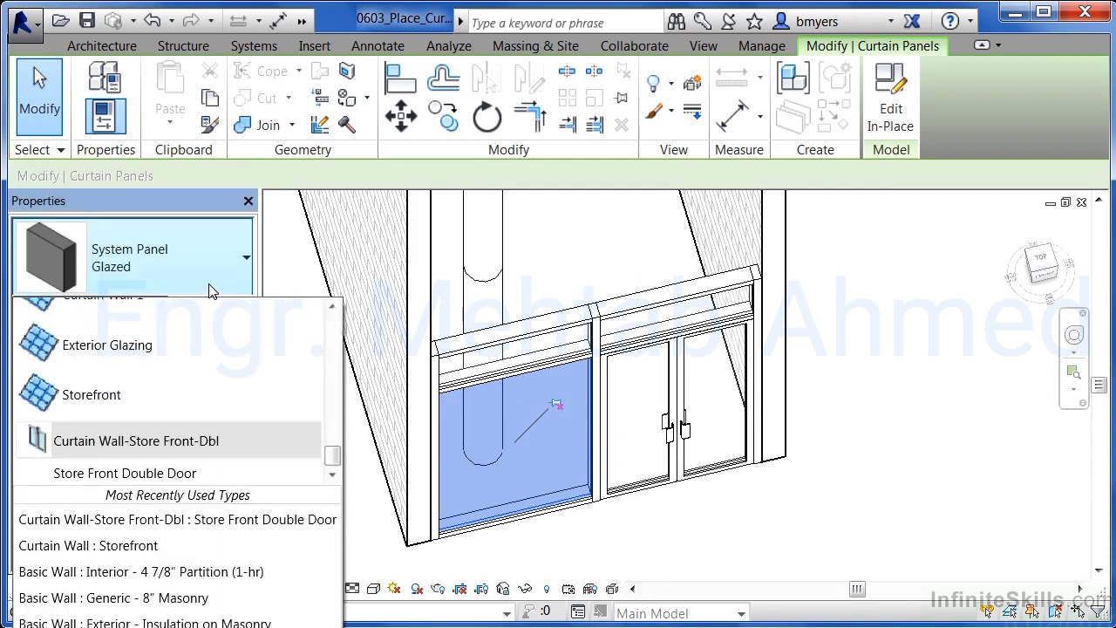
pyautogui.scroll(1, 206, 424)
pyautogui.scroll(-1, 283, 450)
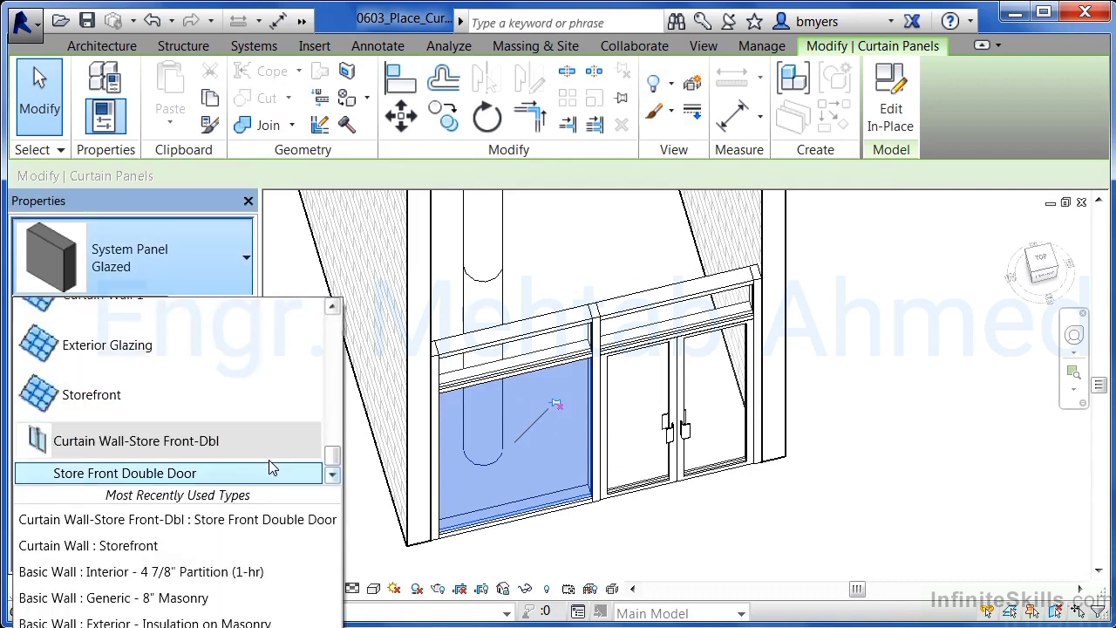